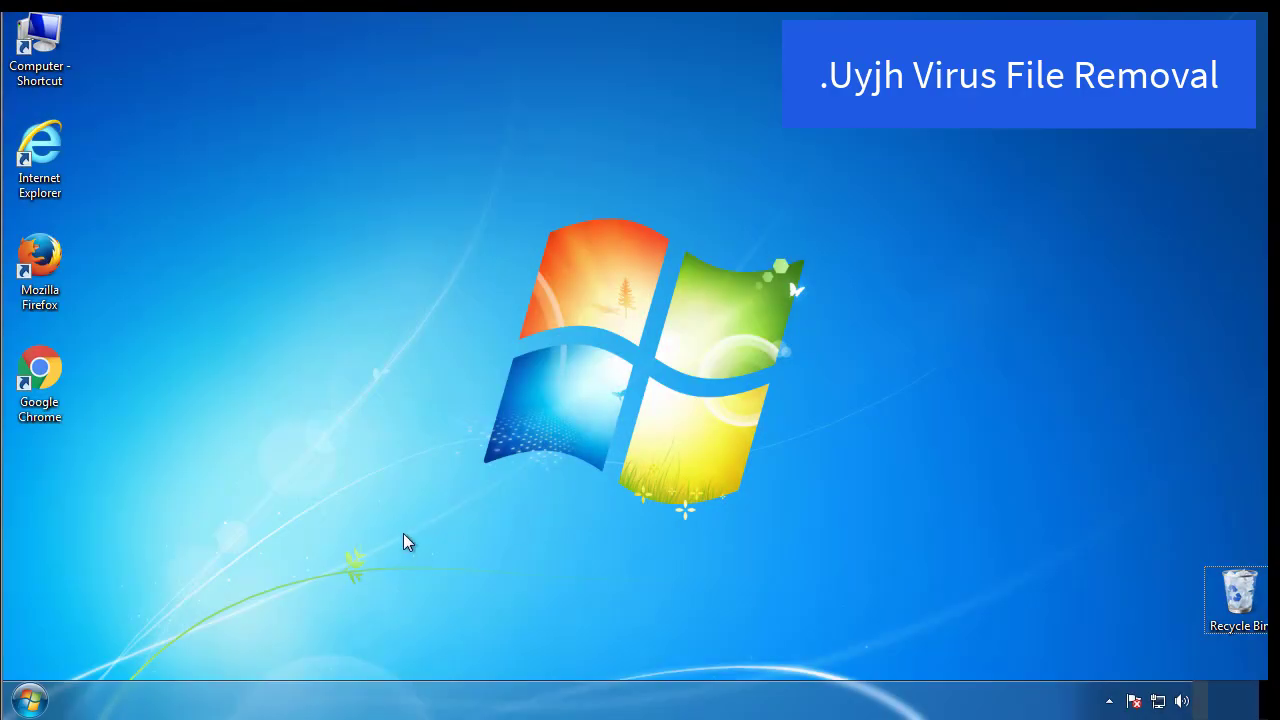
Step: Enable Safe boot with the Minimal option in System Configuration (msconfig) and restart the computer
left_click(30, 700)
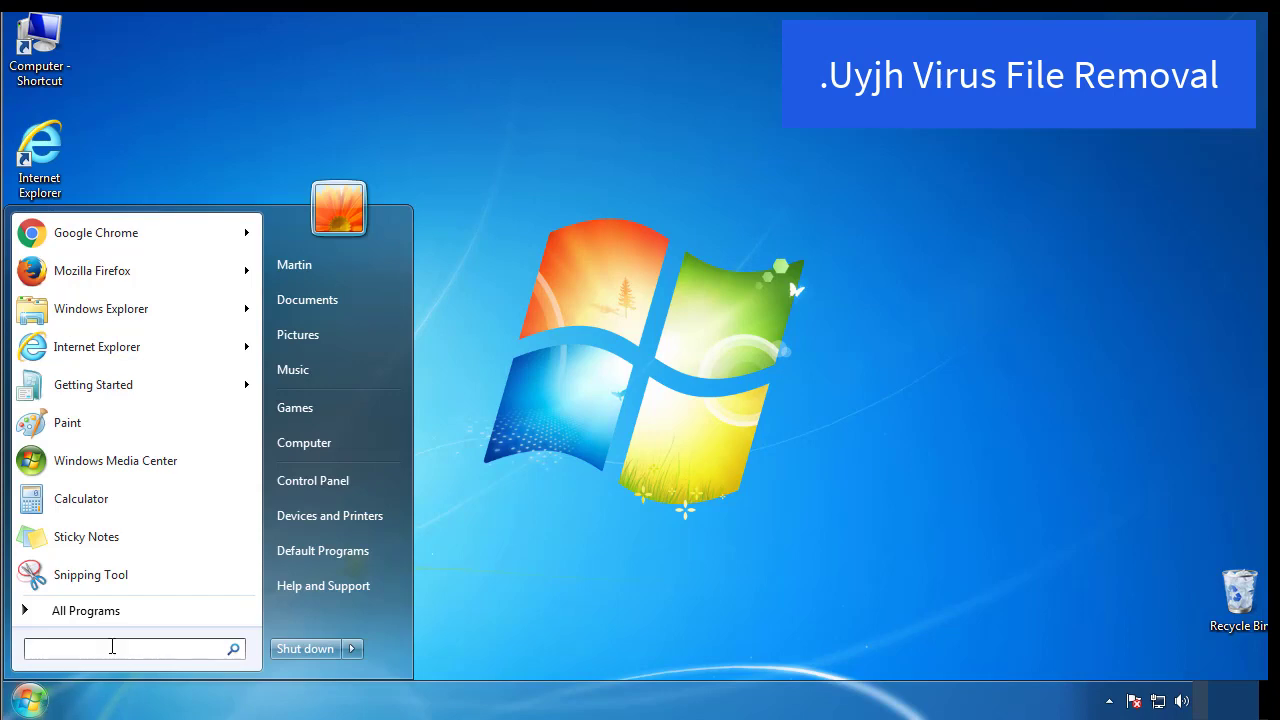
type("msconfig")
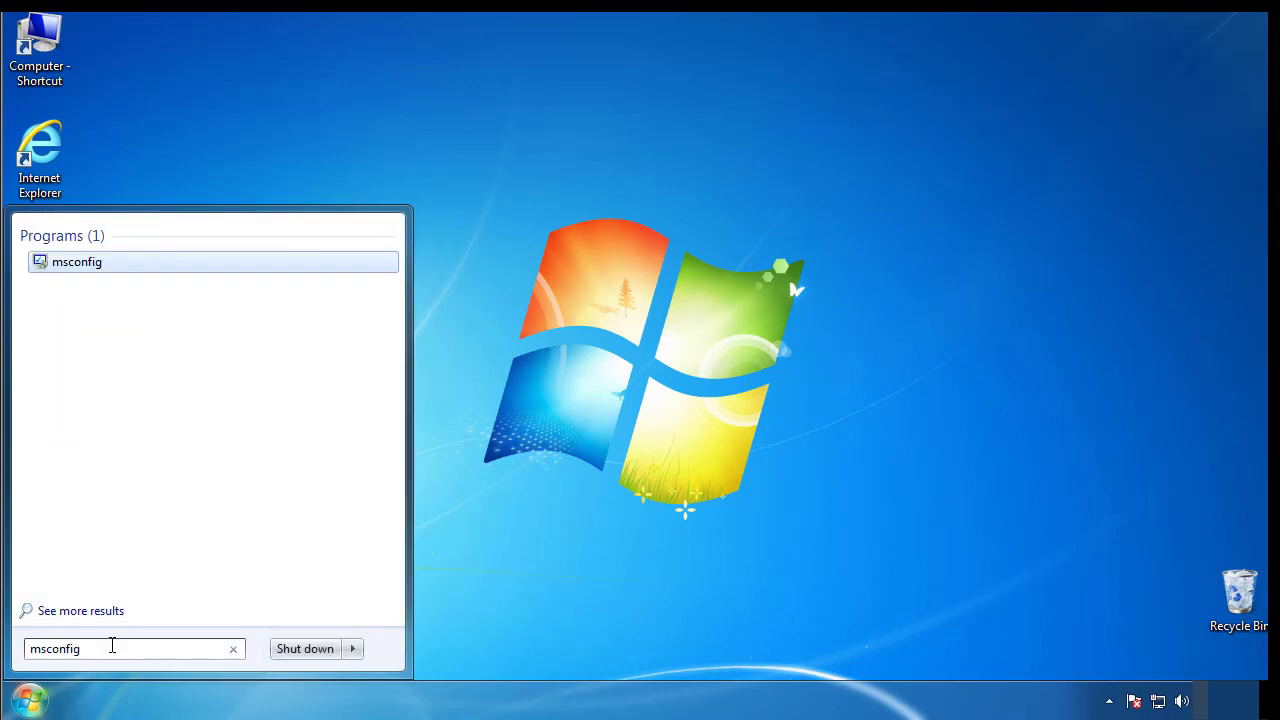
key("Return")
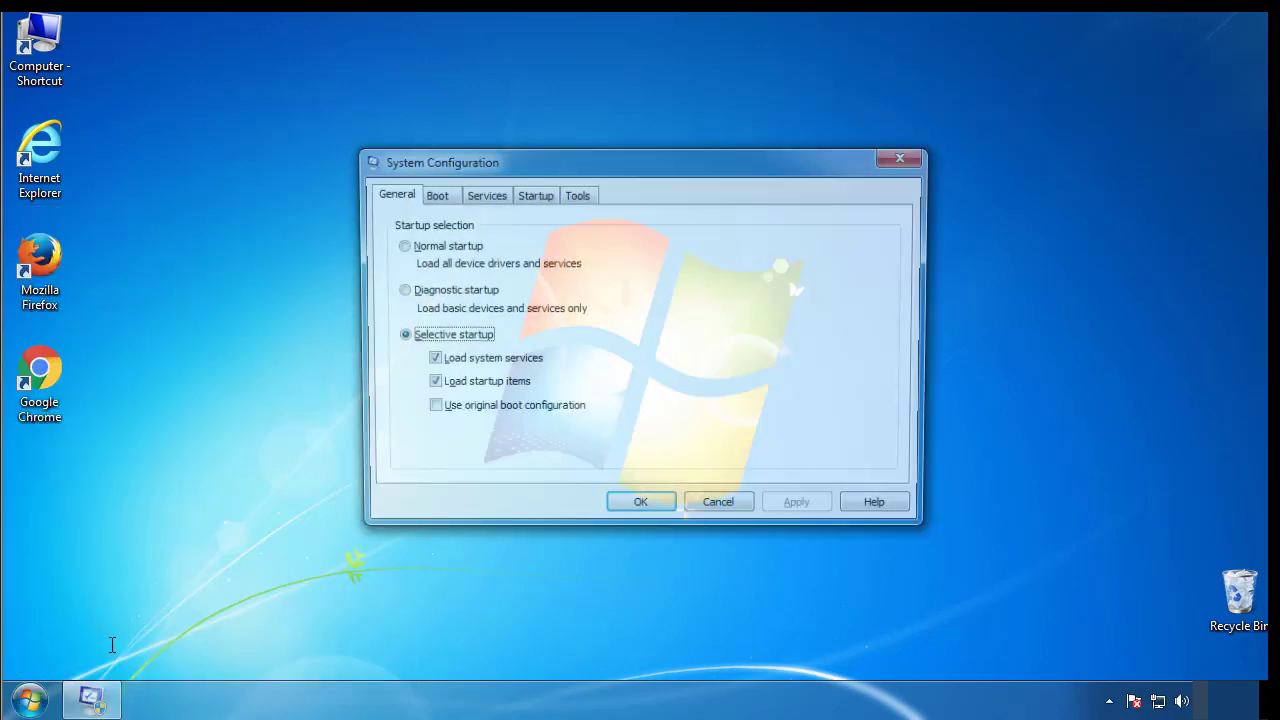
left_click(432, 194)
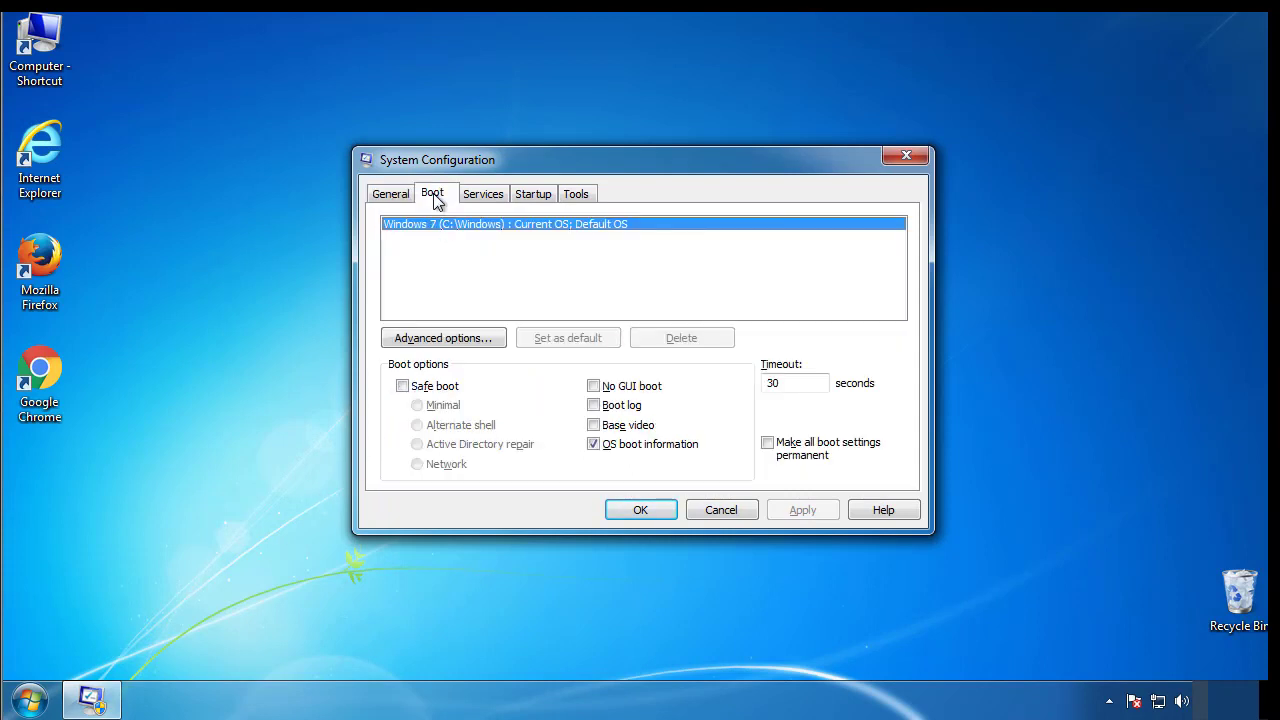
left_click(402, 386)
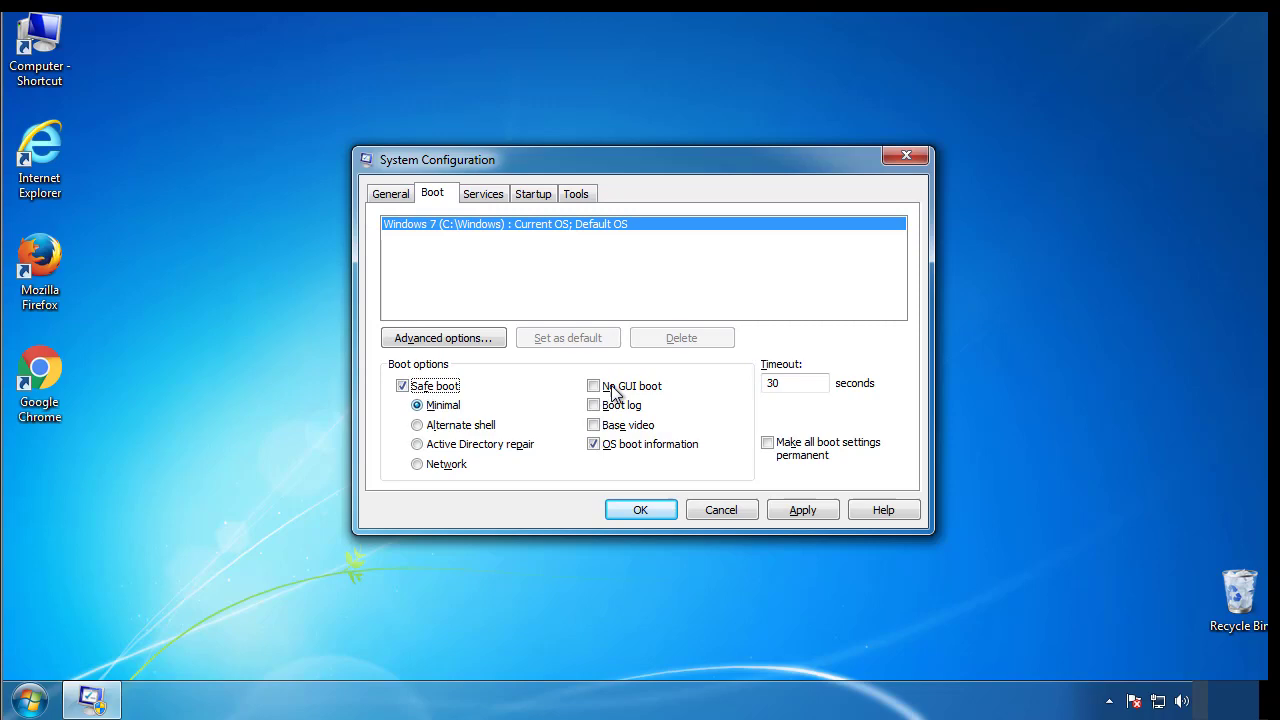
left_click(650, 512)
left_click(584, 386)
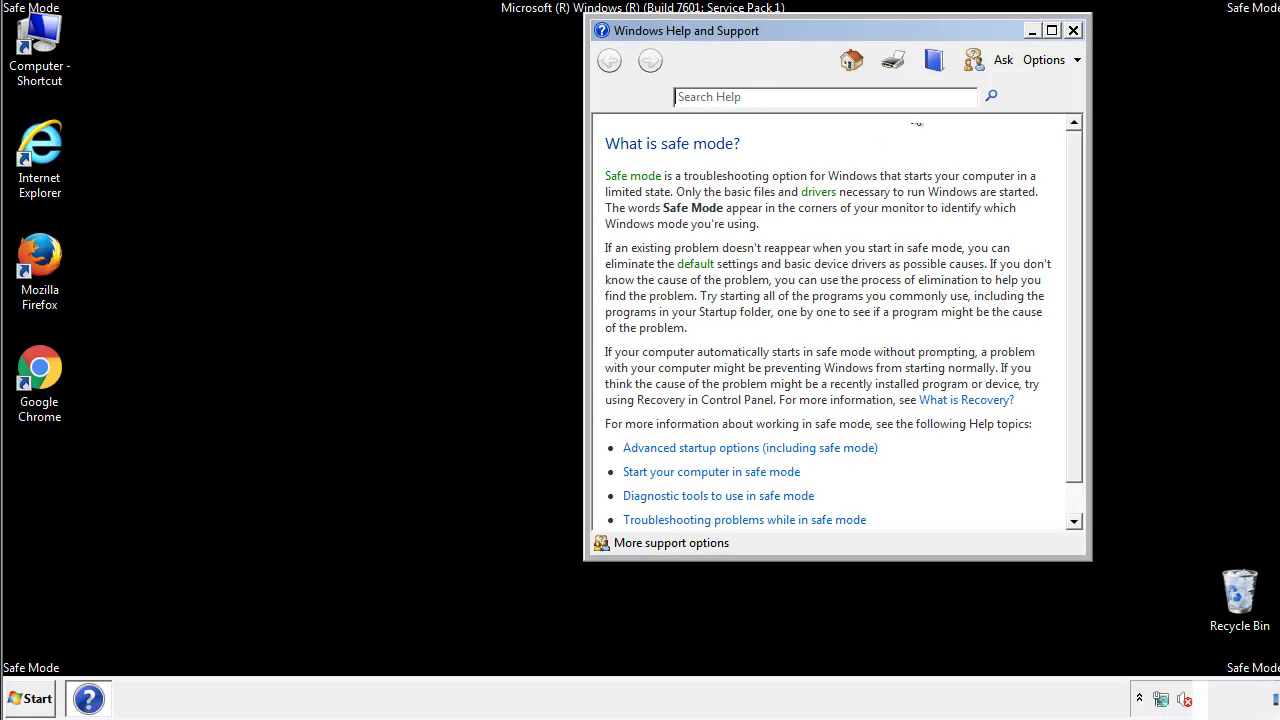
Step: Dismiss the safe mode help, set Folder Options to show hidden files, folders, and drives, and close Control Panel
left_click(1073, 30)
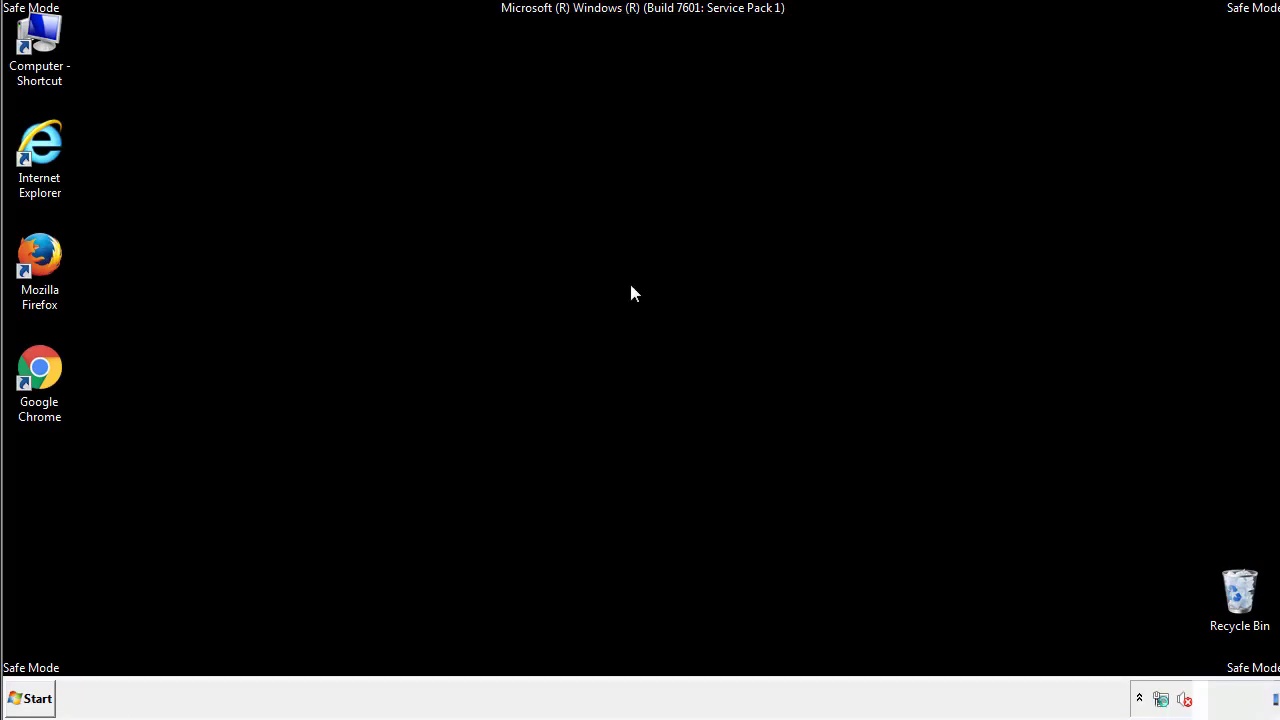
left_click(38, 697)
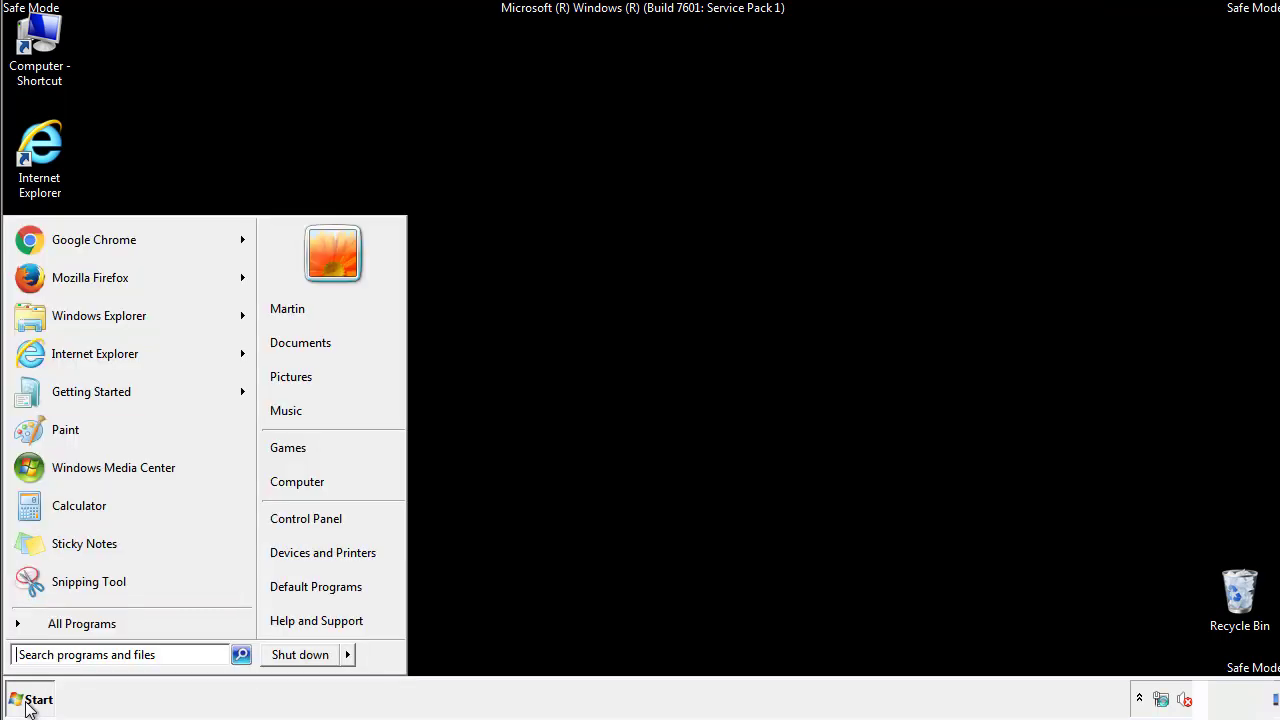
left_click(318, 515)
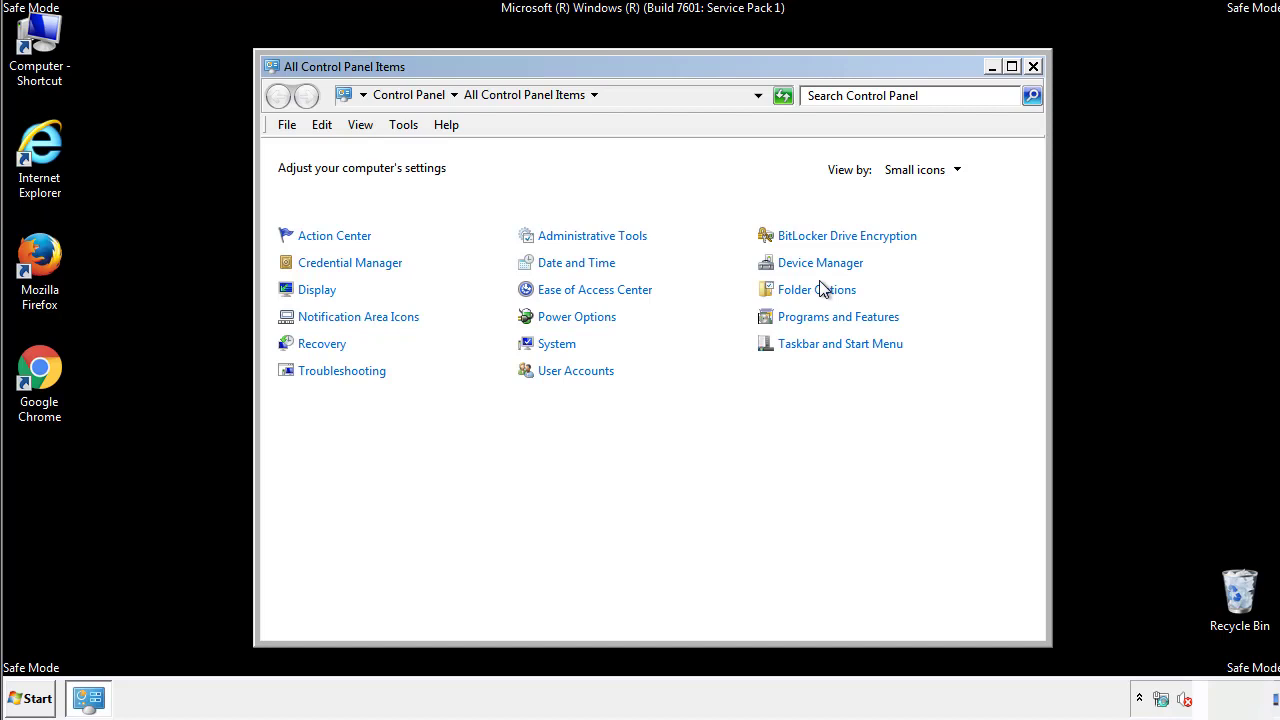
left_click(818, 290)
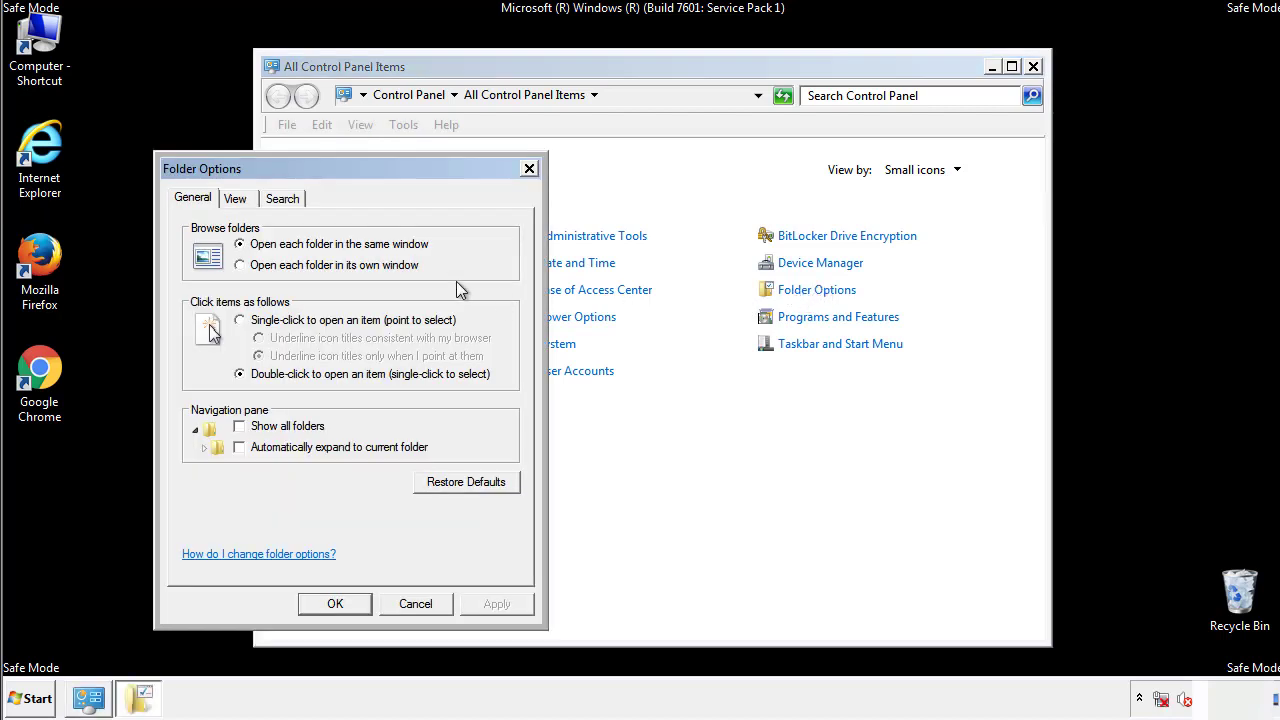
left_click(237, 200)
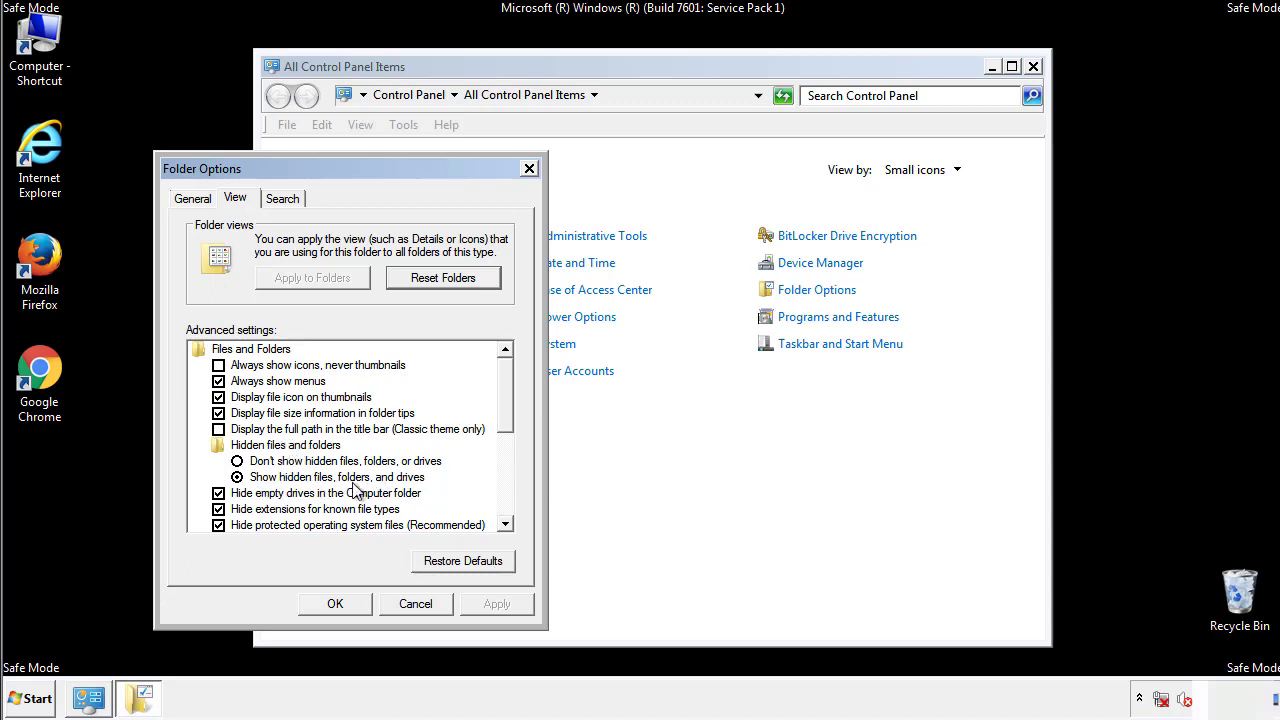
left_click(345, 601)
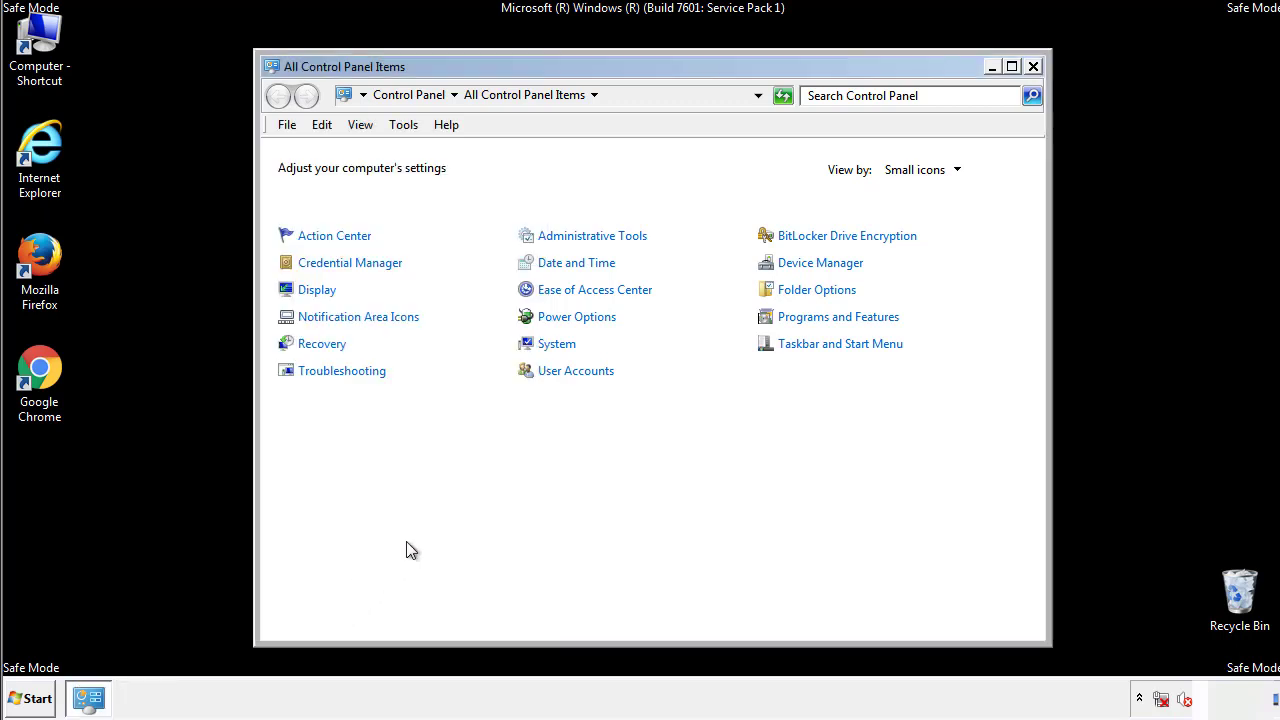
left_click(1033, 66)
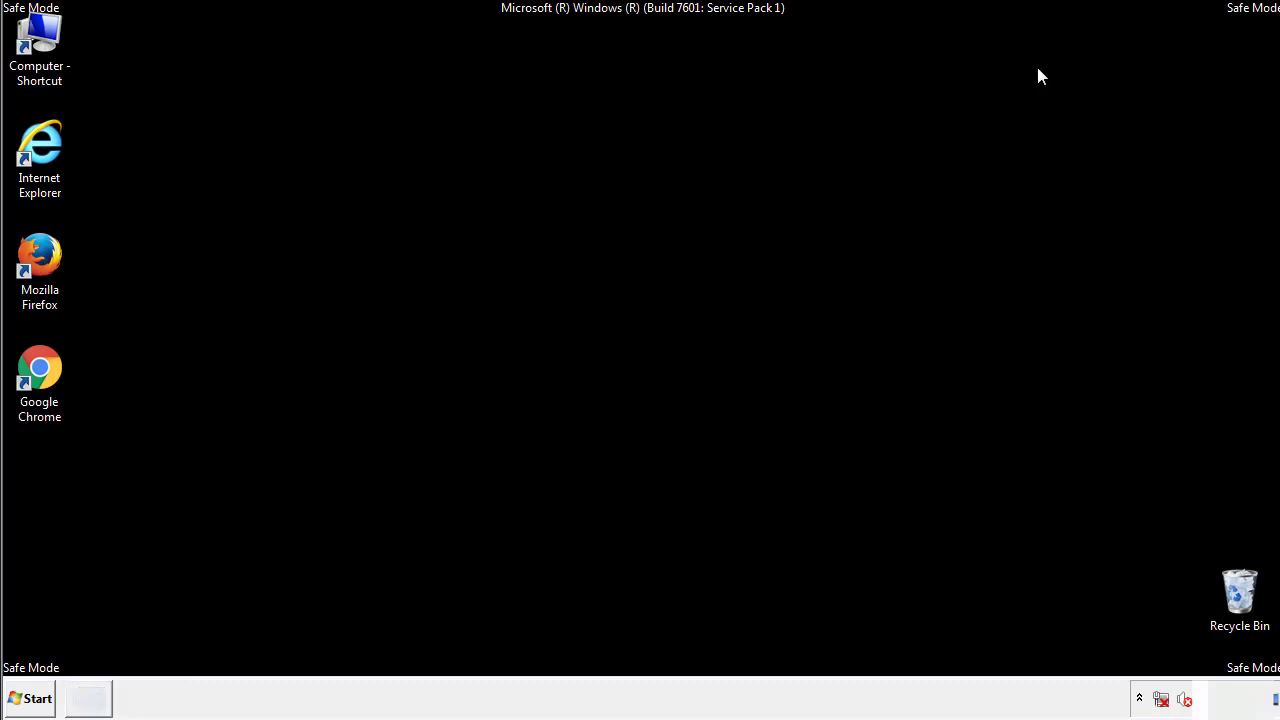
Step: Browse to the folder C:\Windows\System32\drivers\etc
double_click(40, 38)
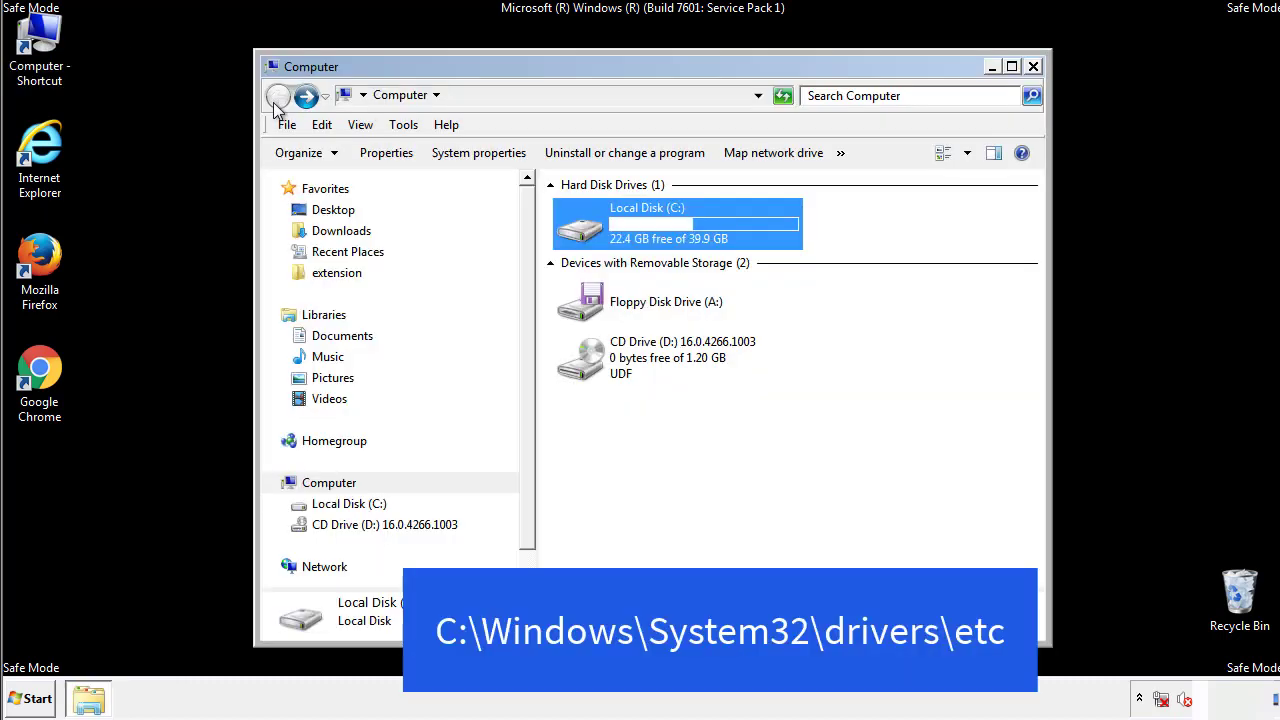
double_click(590, 232)
double_click(585, 366)
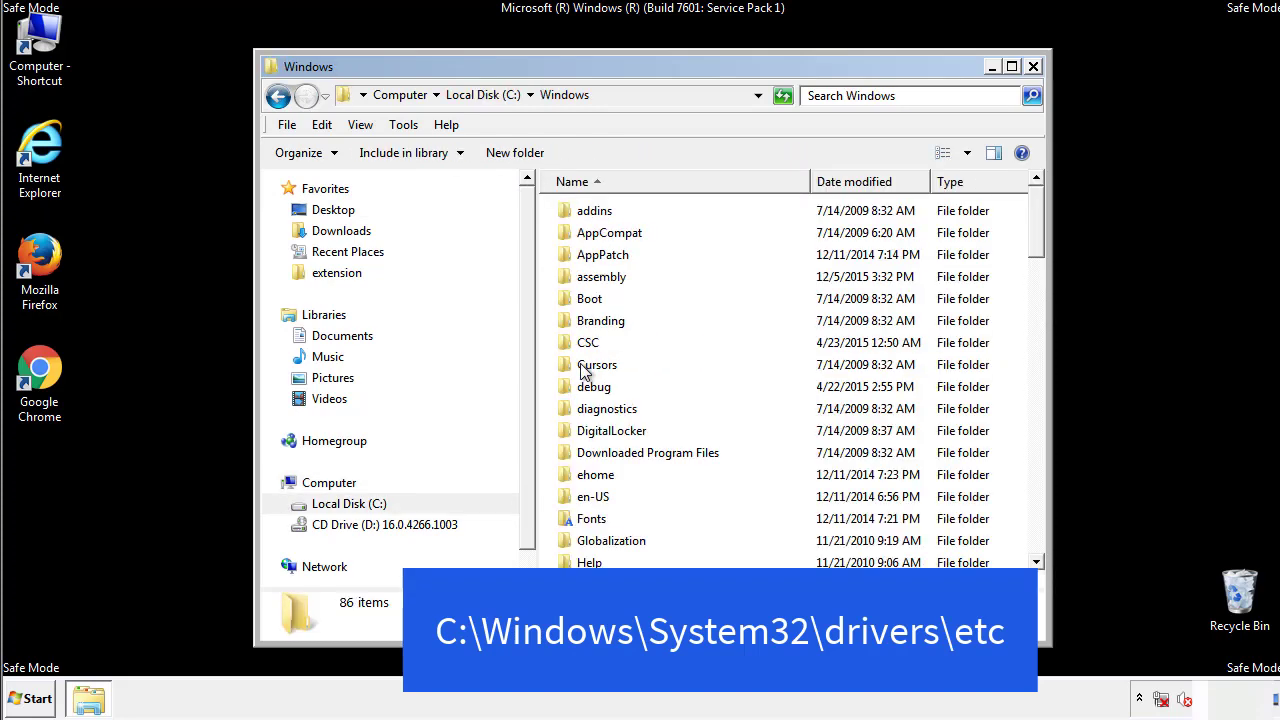
scroll(590, 451, "down", 2)
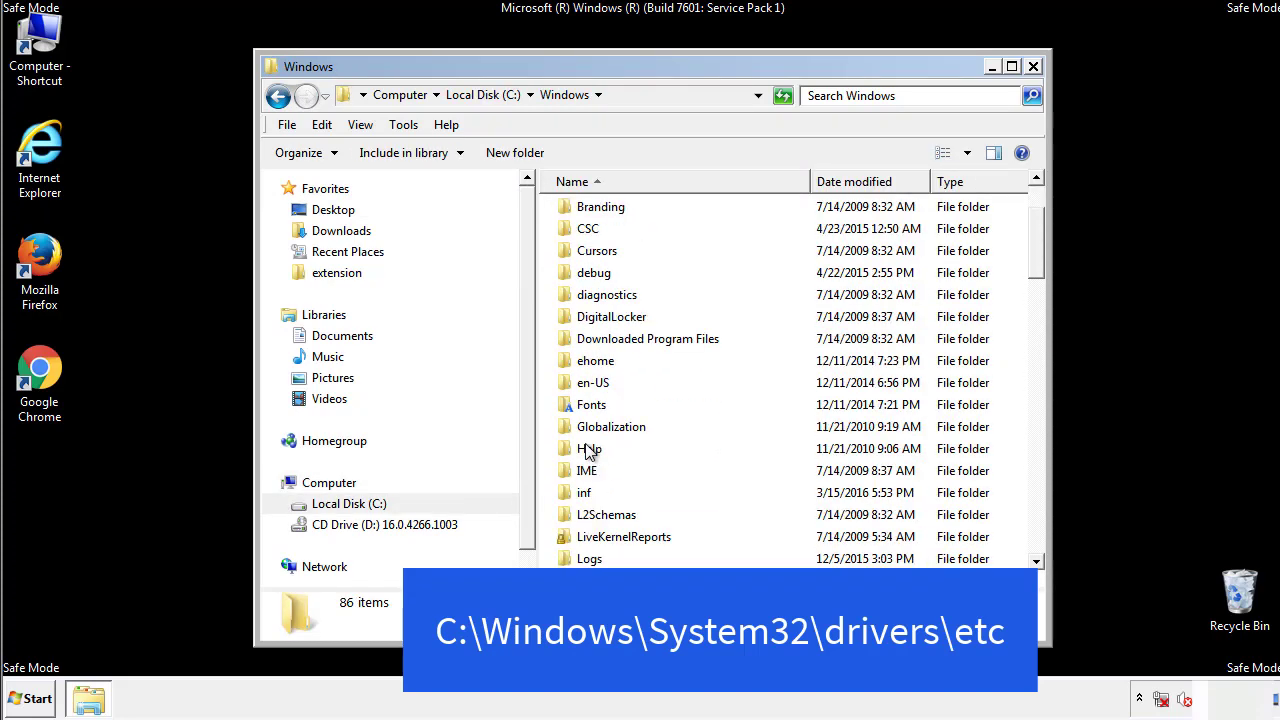
scroll(590, 451, "down", 7)
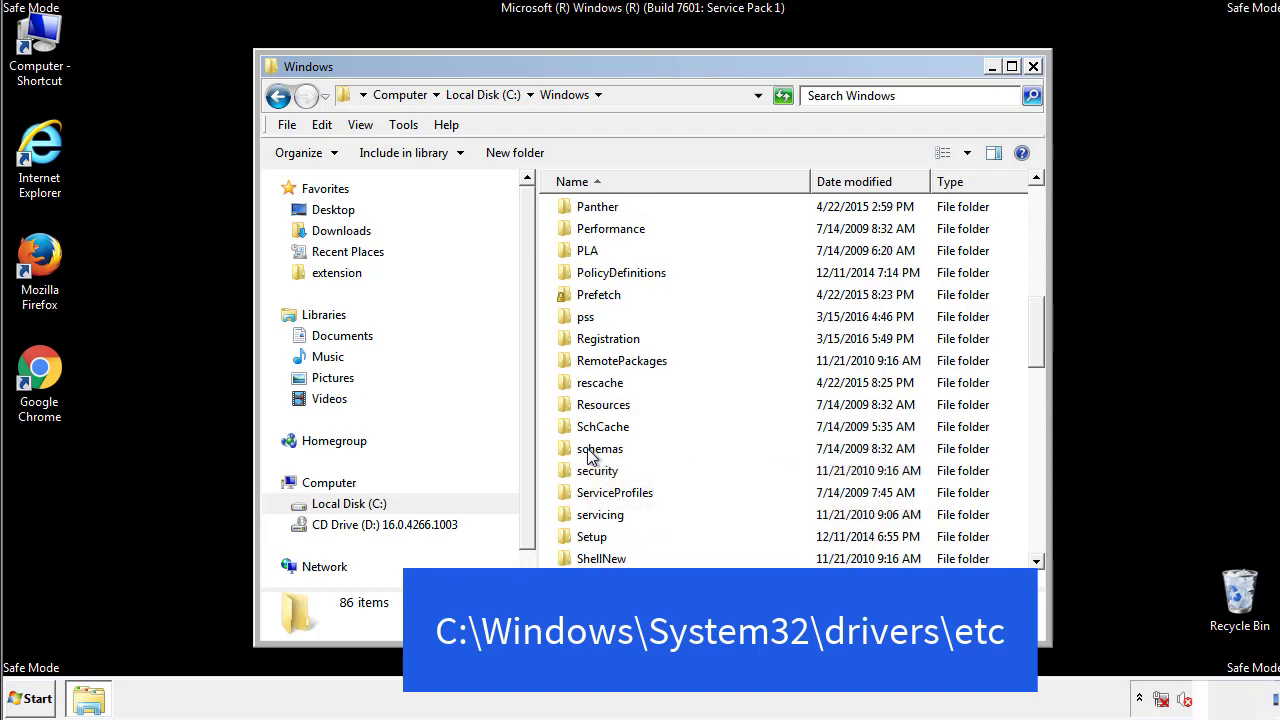
scroll(588, 450, "down", 2)
double_click(608, 516)
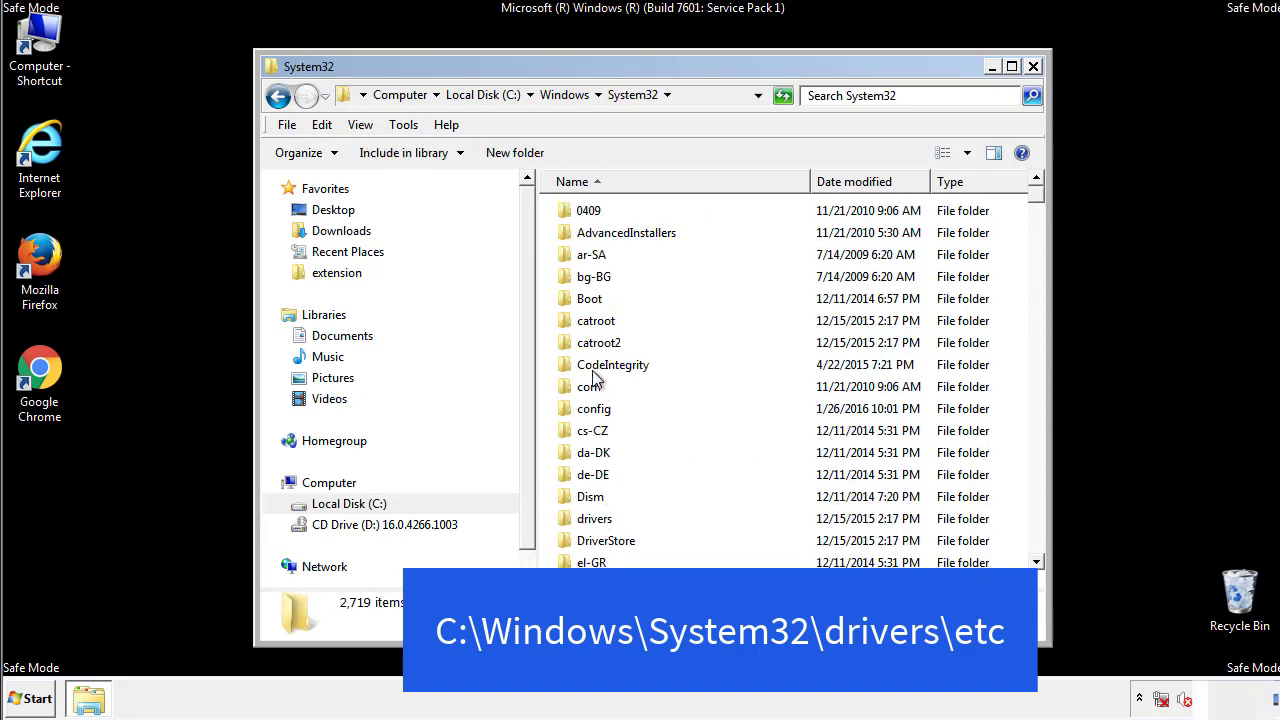
double_click(595, 520)
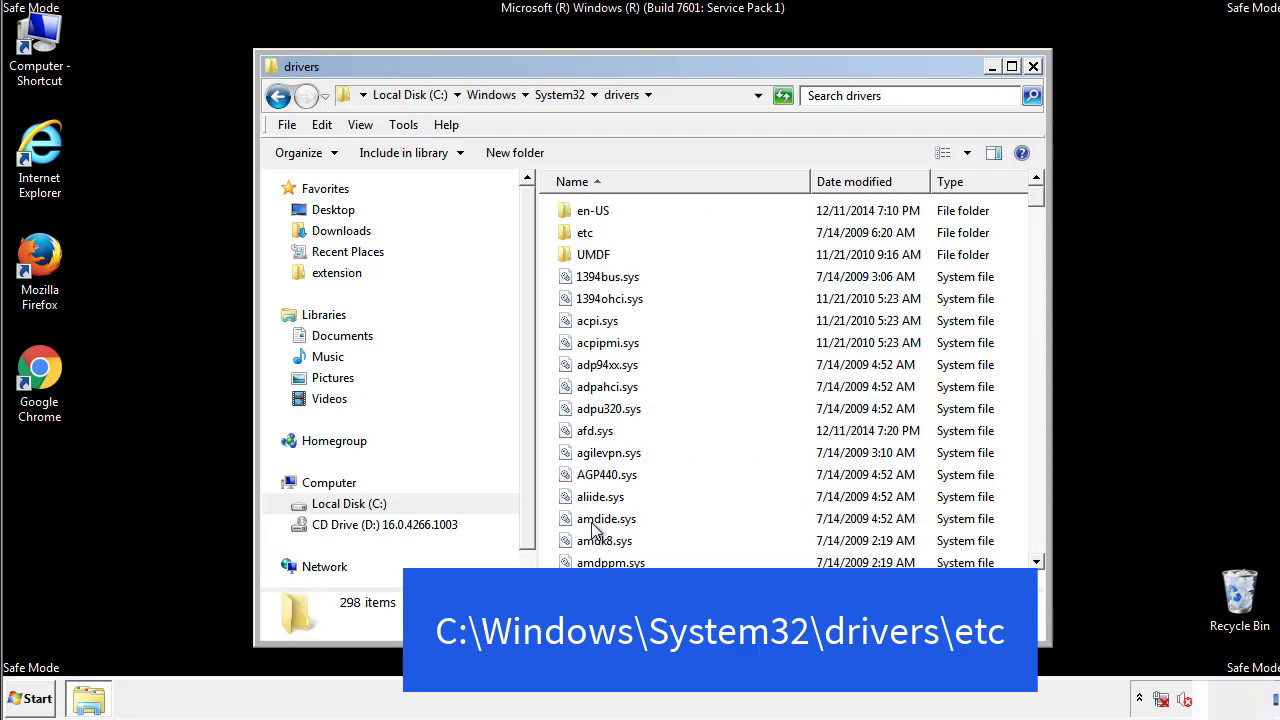
double_click(572, 242)
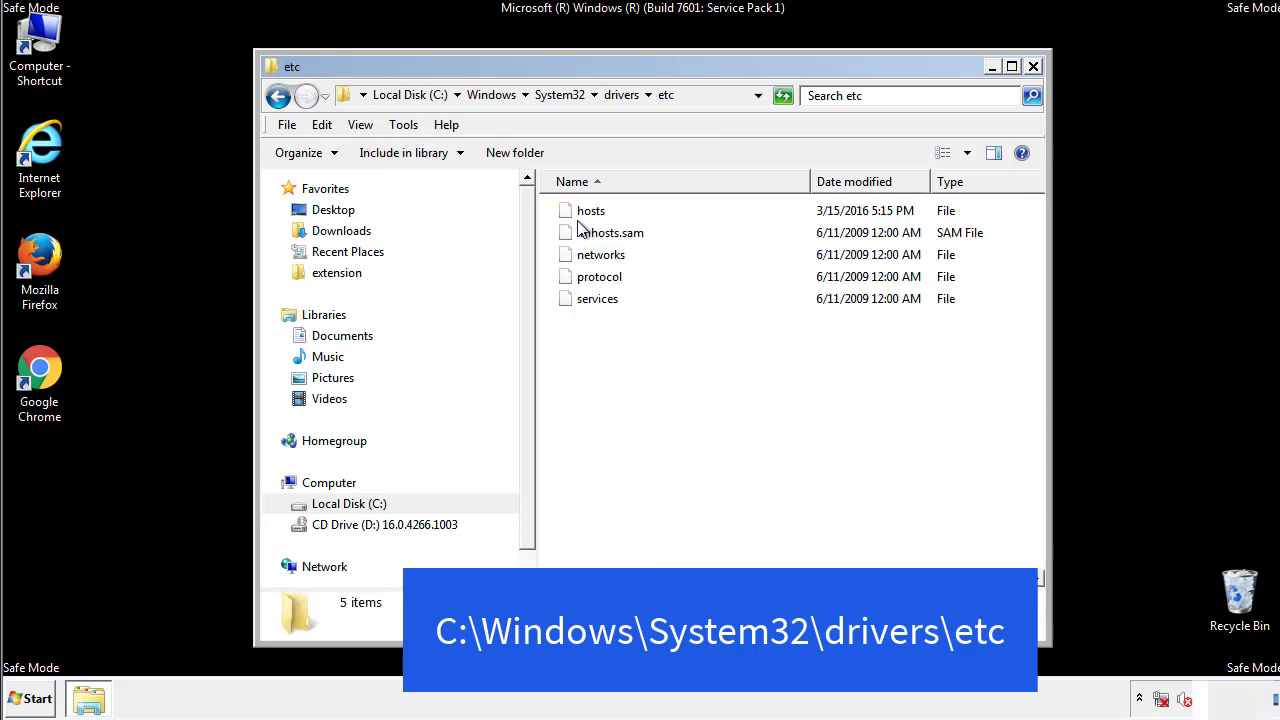
Step: Open the hosts file with Notepad and move its window fully into view
double_click(581, 213)
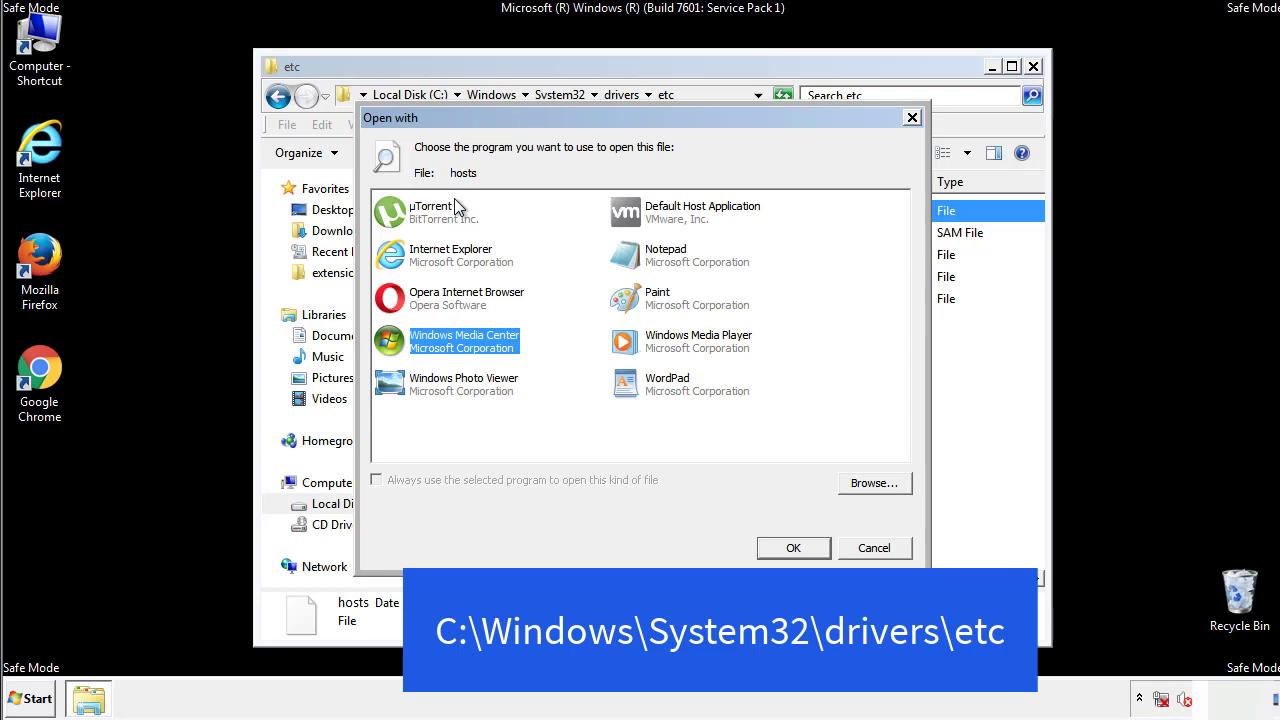
left_click(648, 262)
left_click(792, 548)
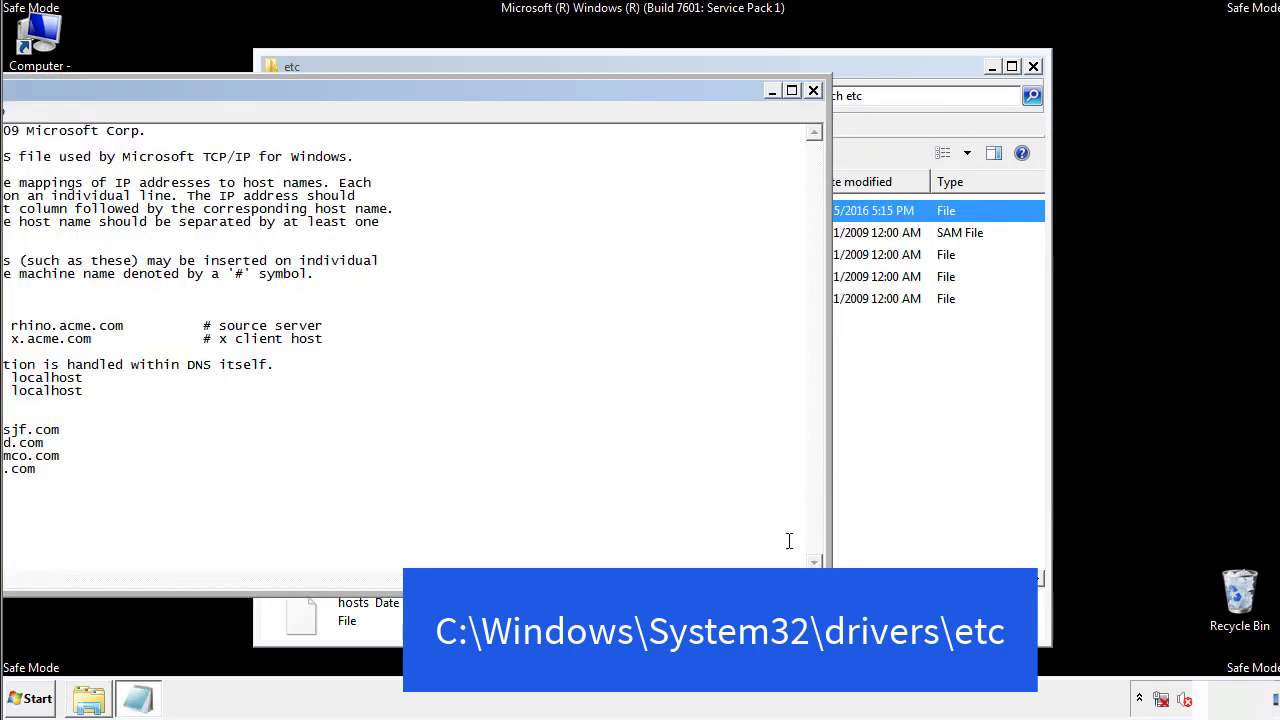
left_click_drag(523, 90, 814, 109)
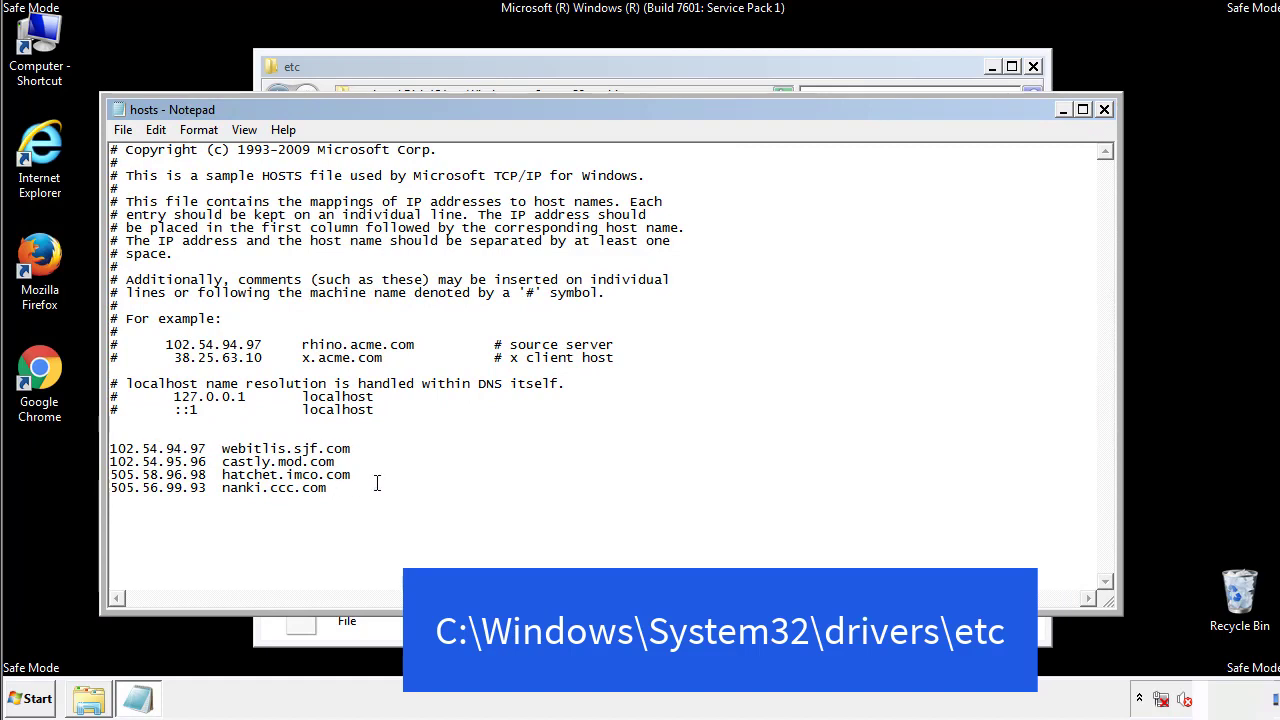
Step: Delete the four host entries from webitlis.sjf.com to nanki.ccc.com, save the hosts file, and close Notepad and the folder window
left_click_drag(358, 490, 135, 446)
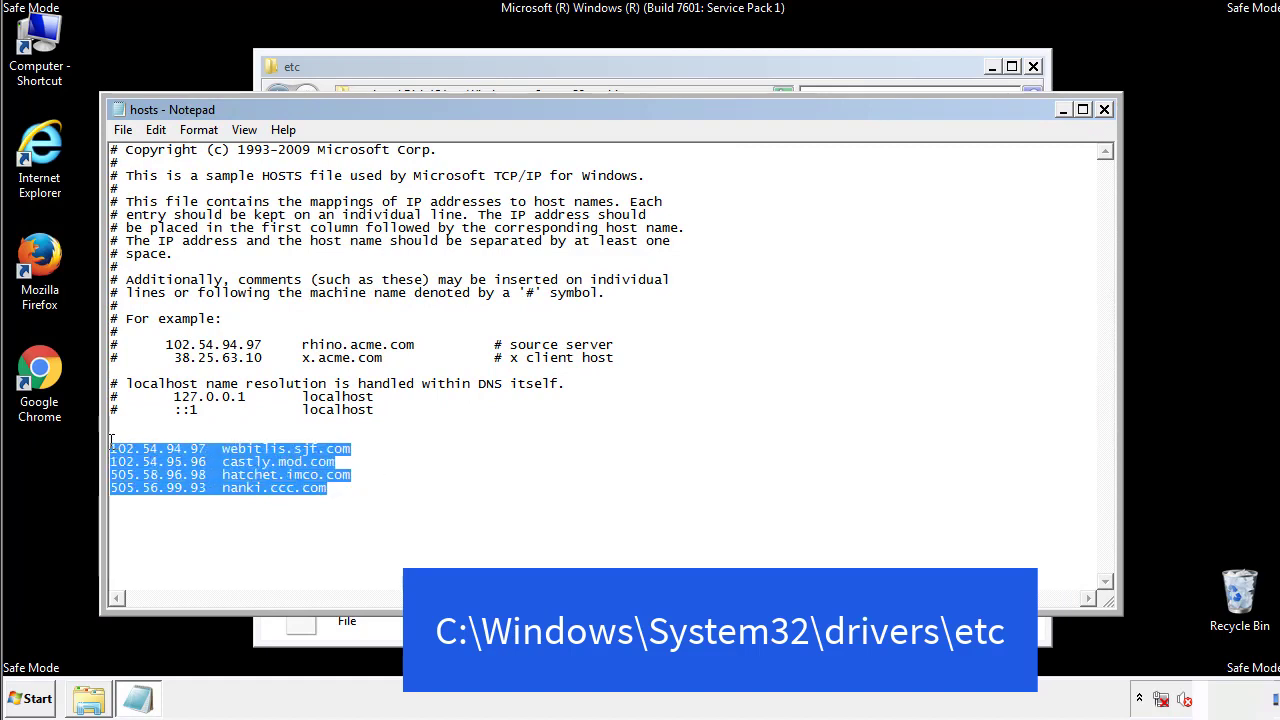
key("Delete")
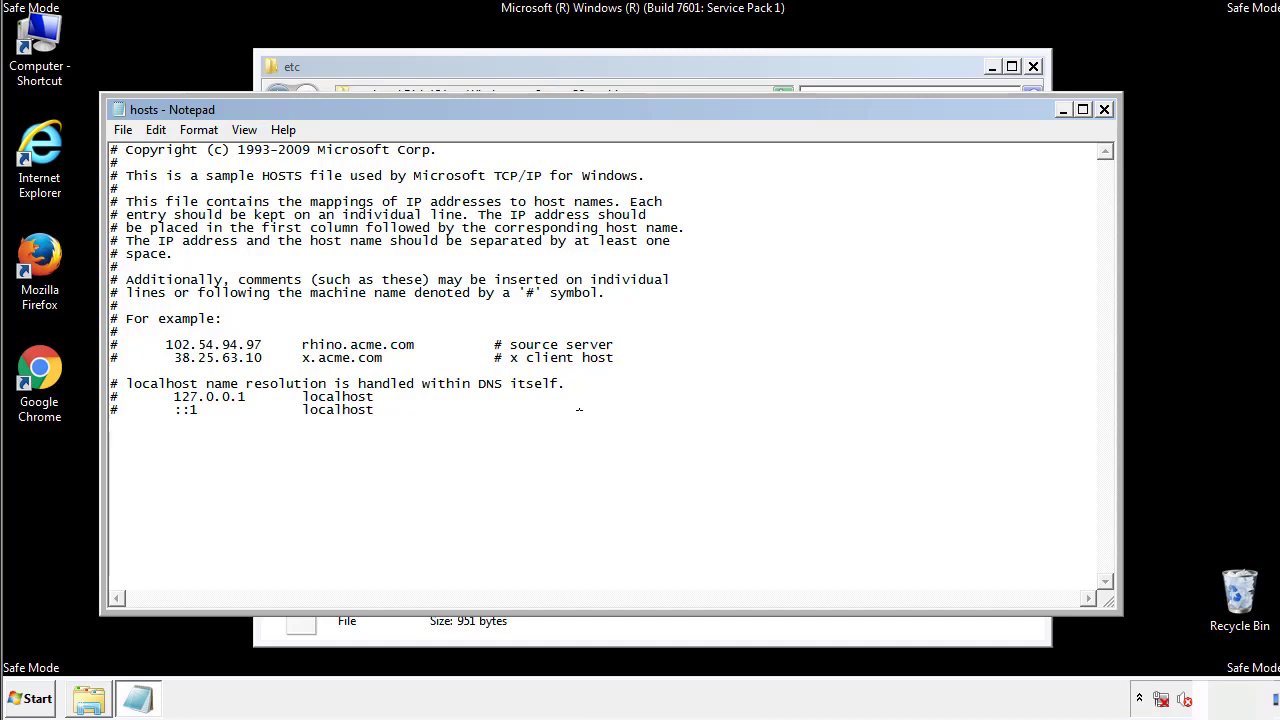
left_click(1104, 110)
left_click(564, 365)
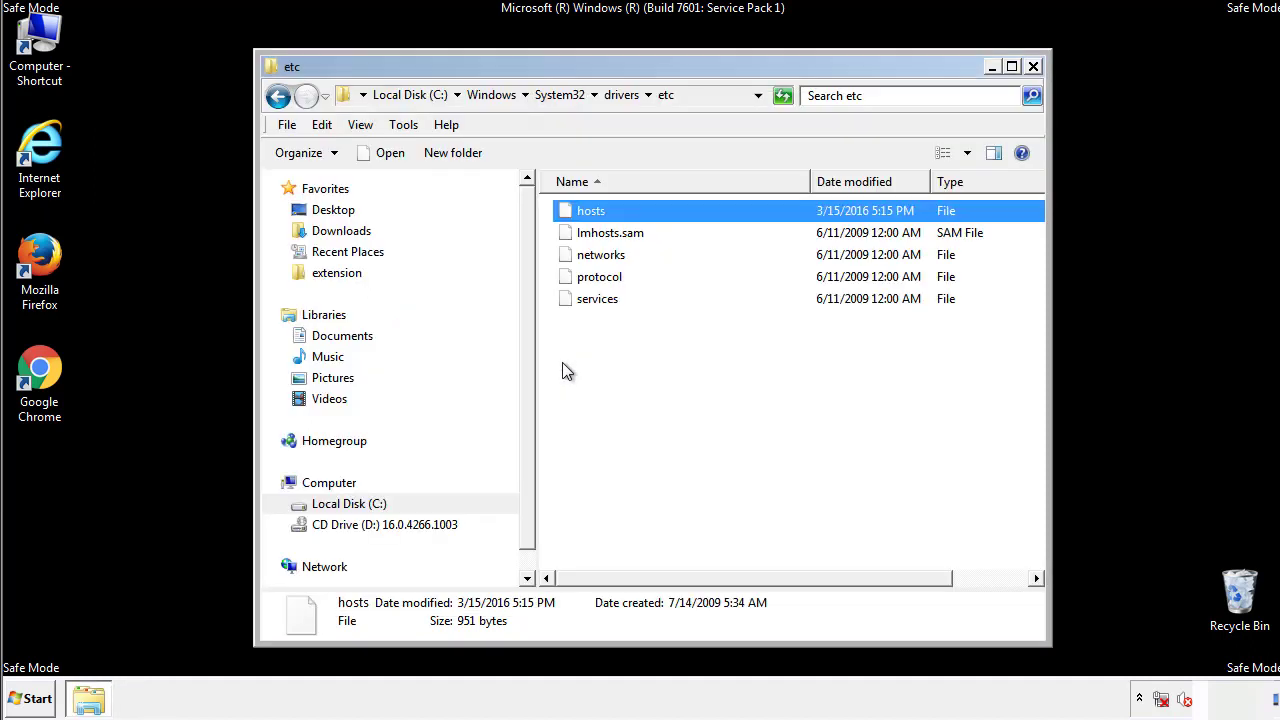
left_click(562, 364)
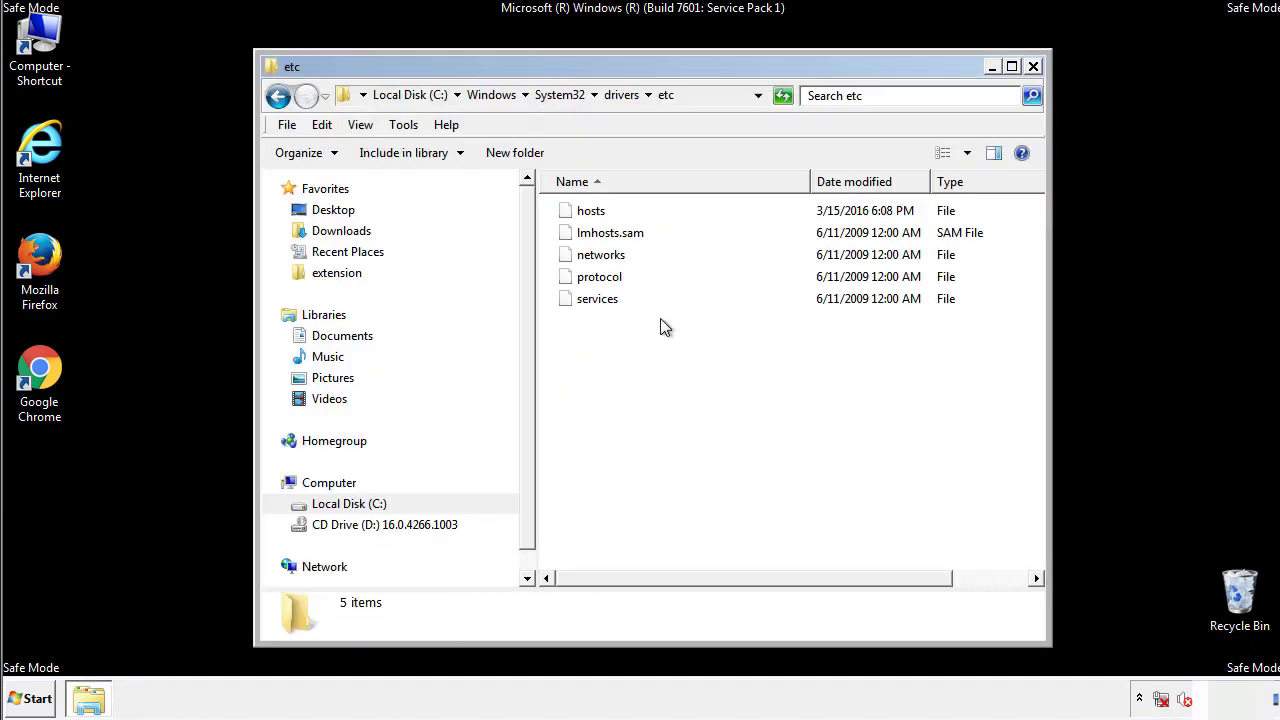
left_click(1033, 67)
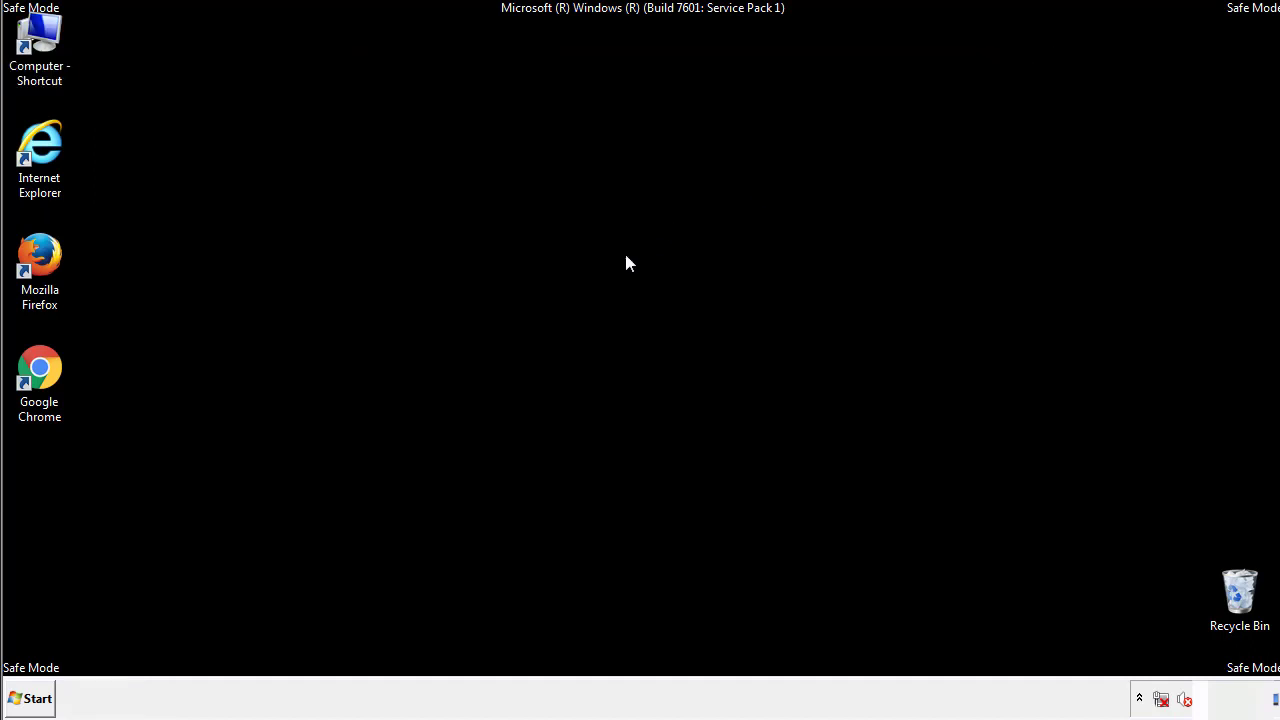
Step: Open the Startup programs folder in a file window
left_click(28, 698)
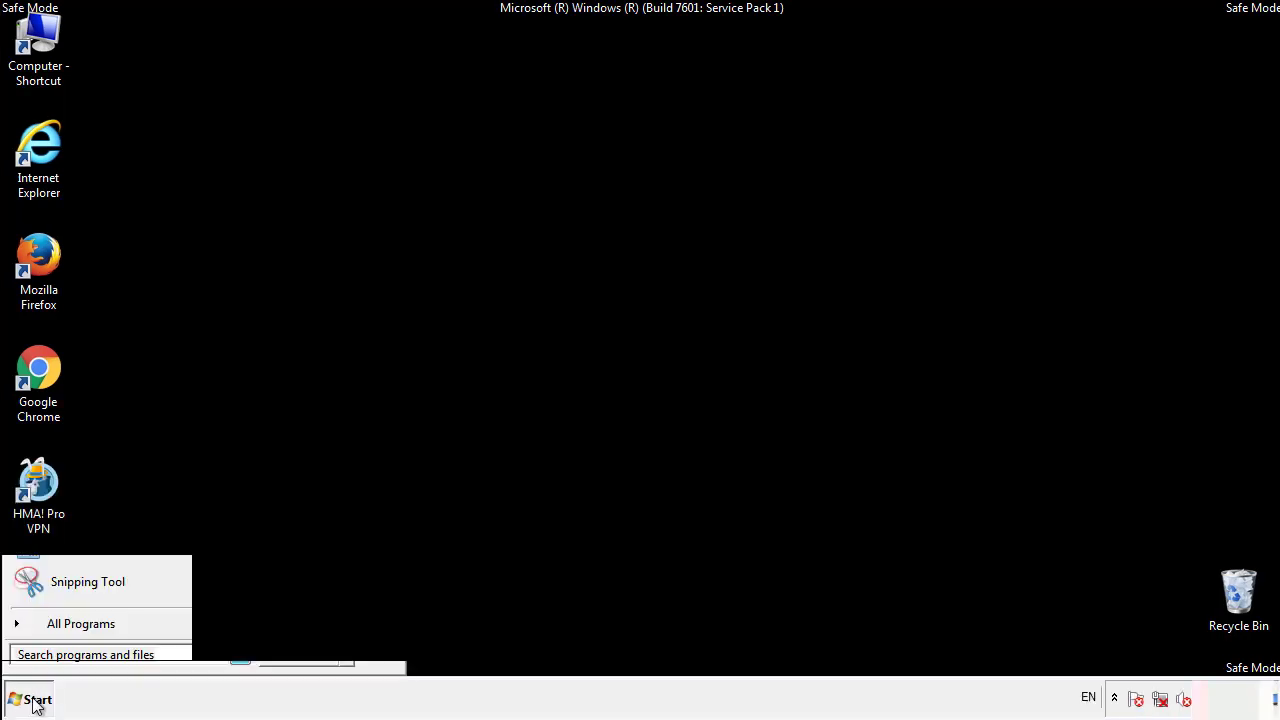
left_click(57, 630)
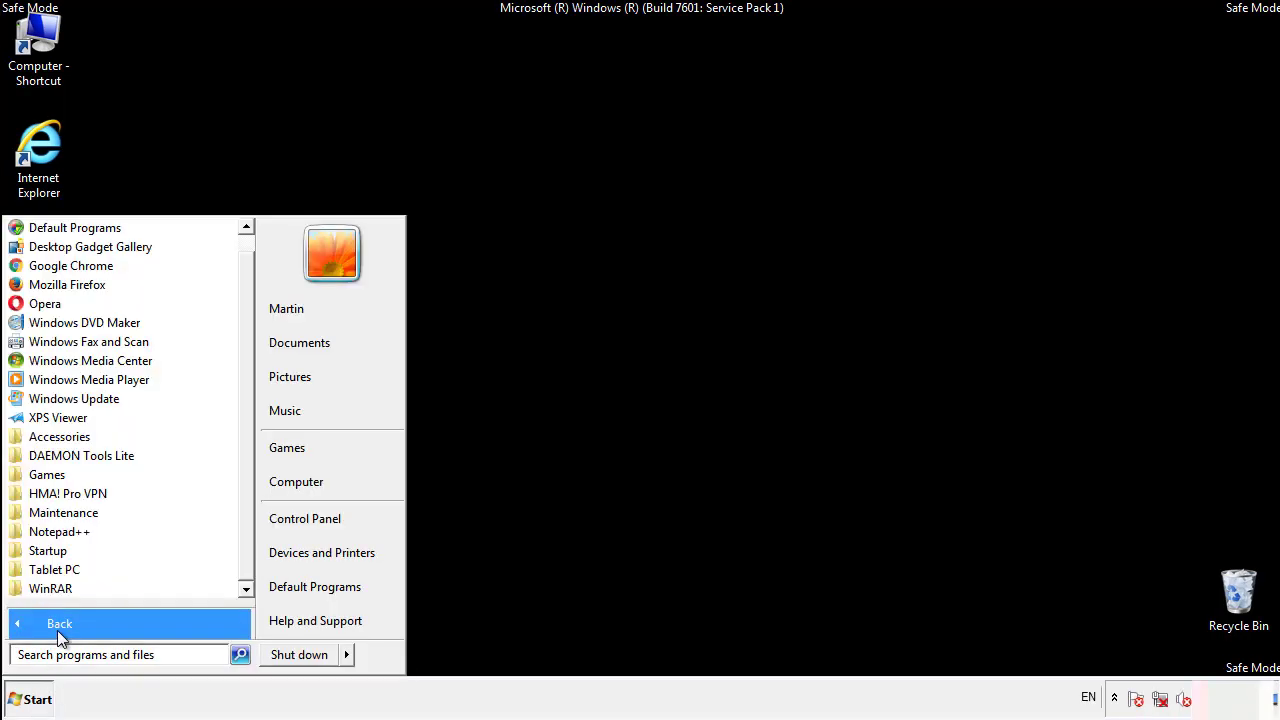
right_click(49, 548)
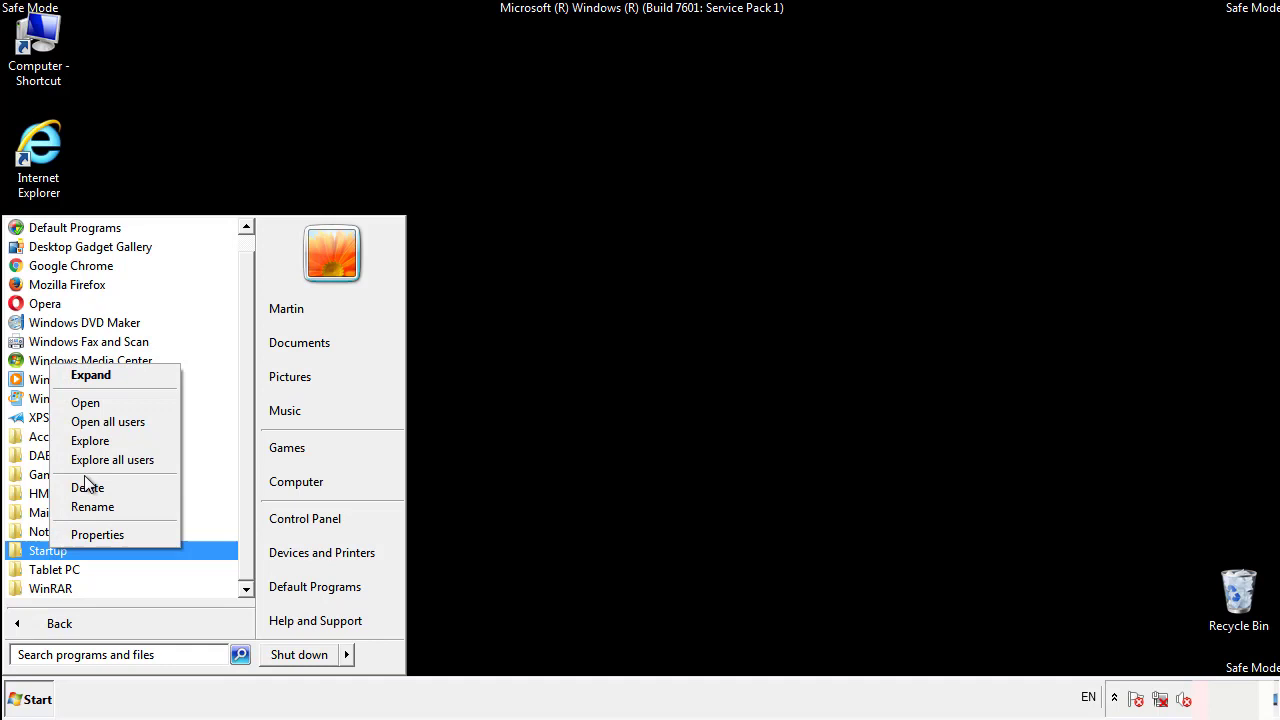
left_click(97, 402)
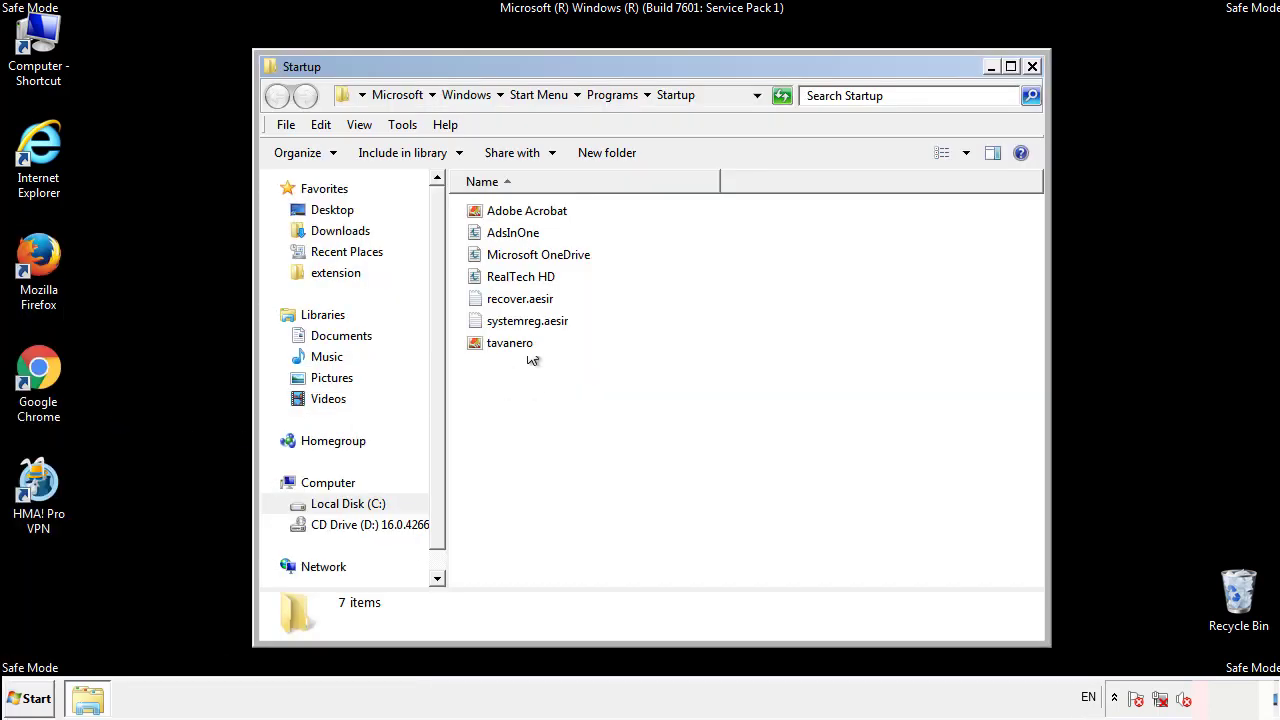
Step: Delete AdsInOne, recover.aesir, systemreg.aesir and tavanero from the Startup folder, and close the folder window
left_click(522, 237)
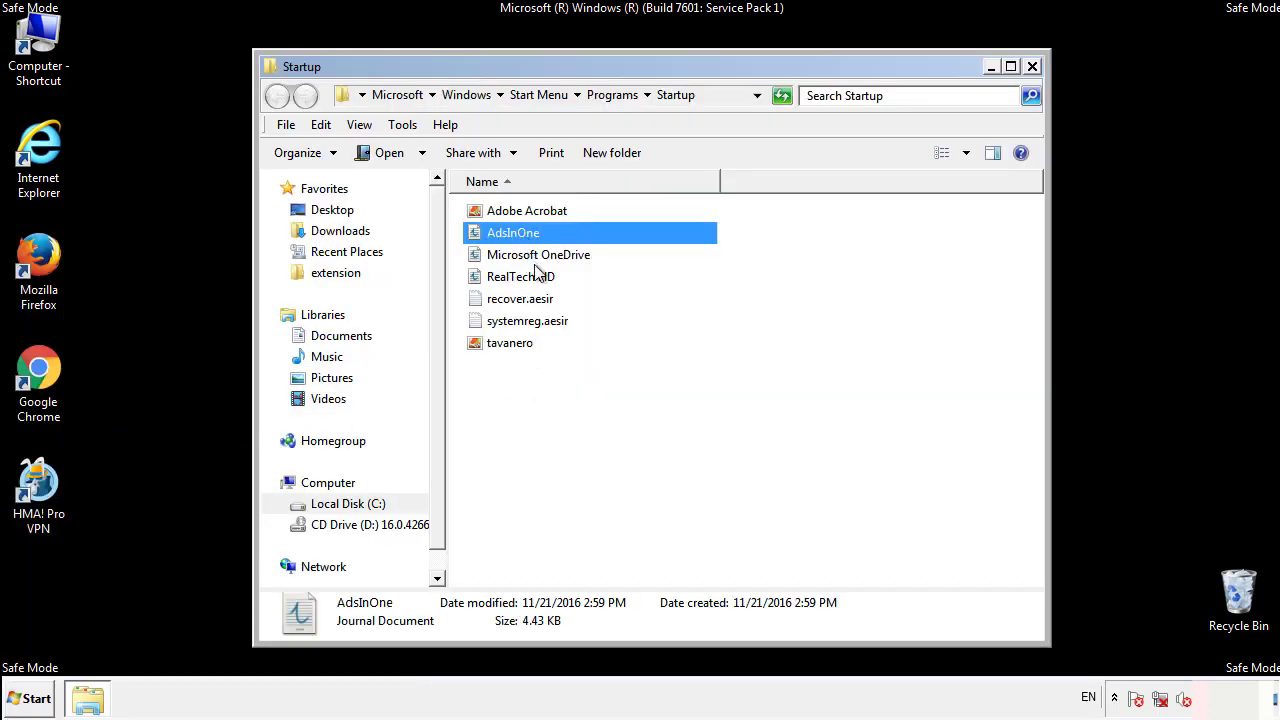
left_click(520, 300, "ctrl")
left_click(530, 321, "ctrl")
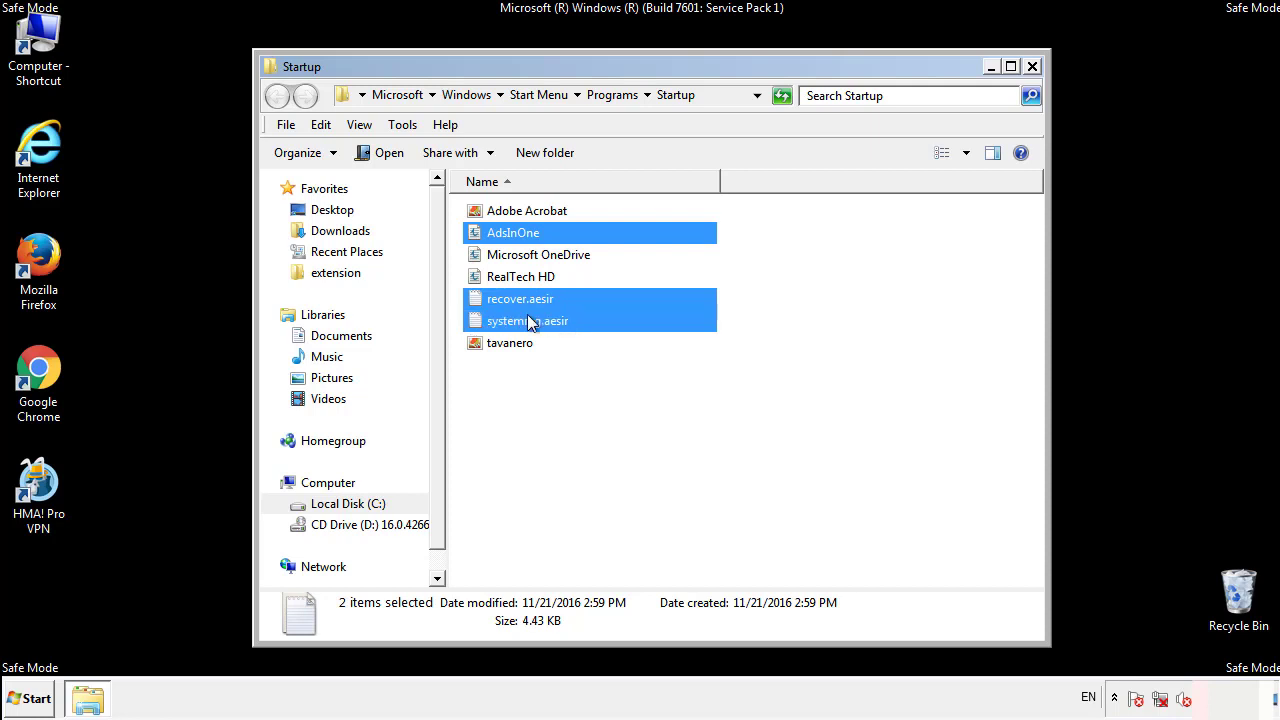
left_click(511, 341, "ctrl")
right_click(506, 344)
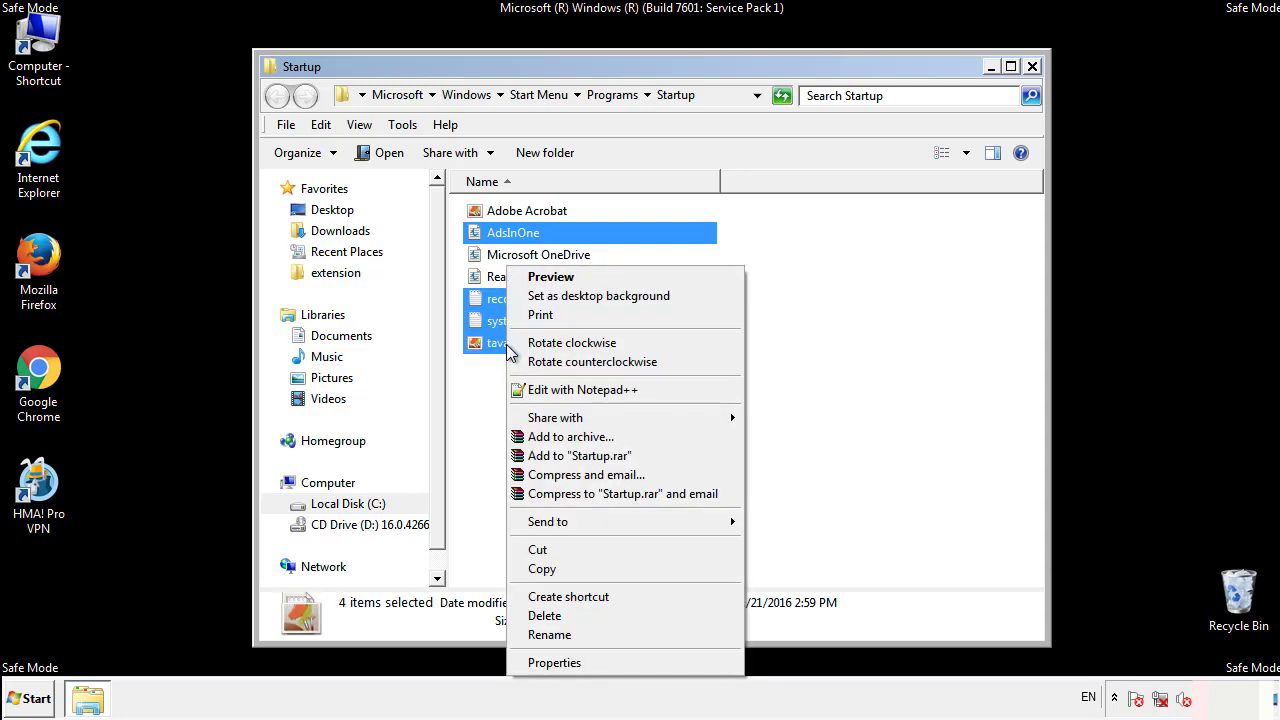
left_click(543, 615)
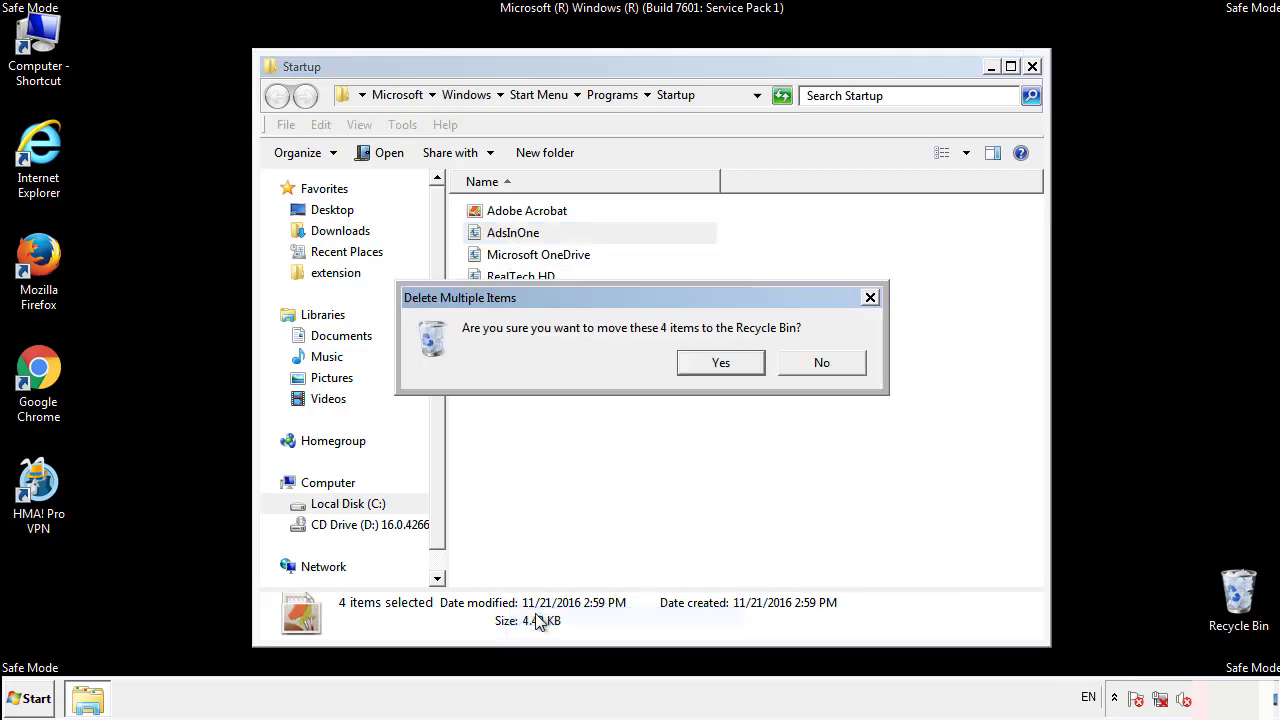
left_click(720, 364)
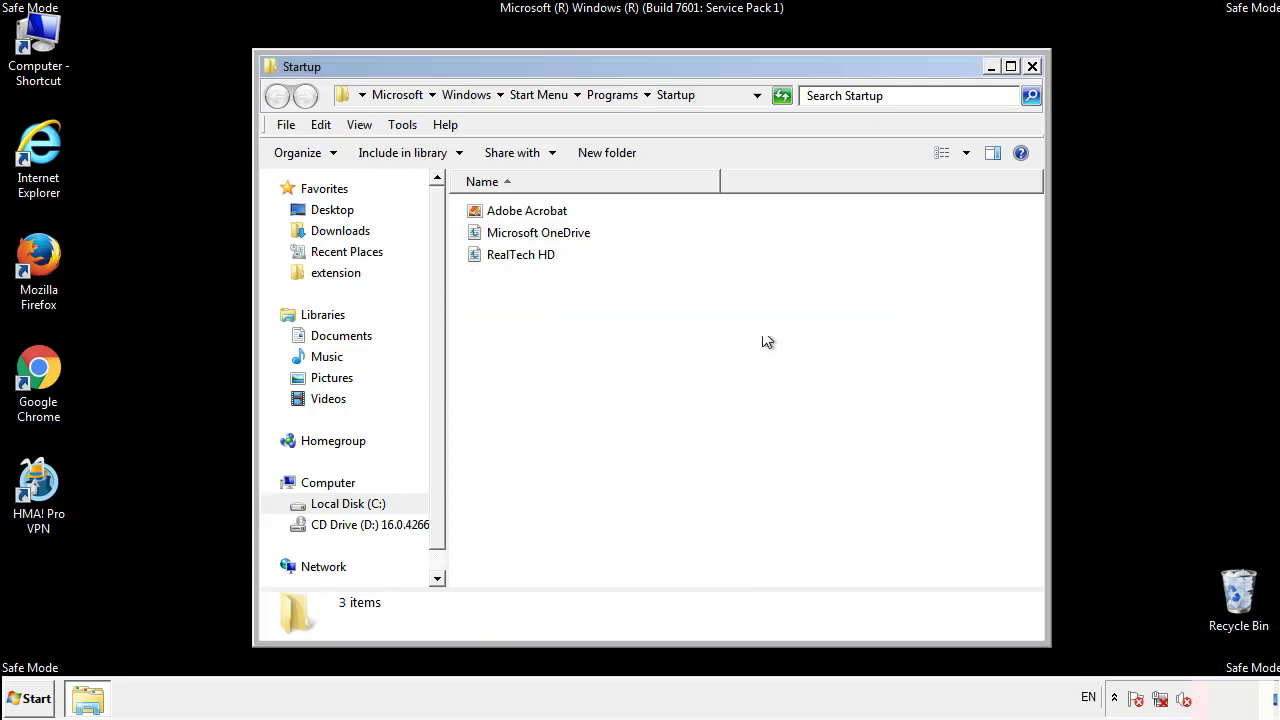
left_click(1035, 74)
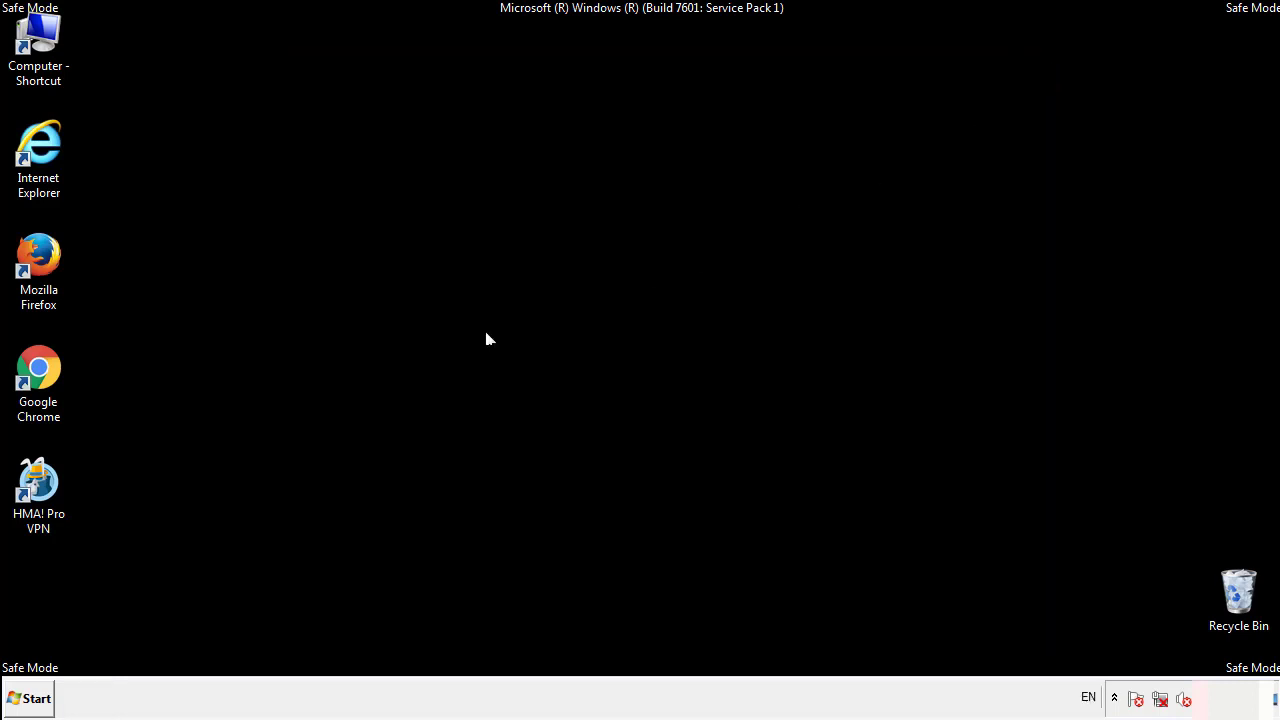
Step: Launch the Registry Editor with the regedit command
left_click(30, 700)
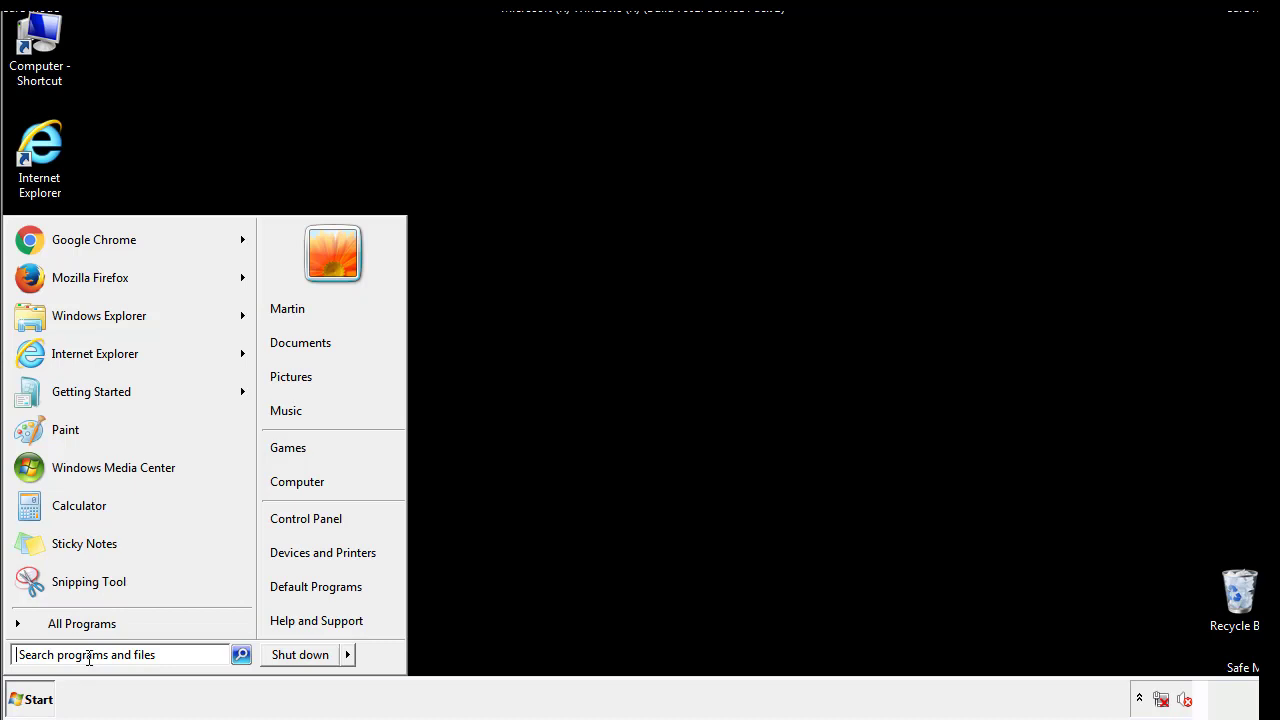
type("reged")
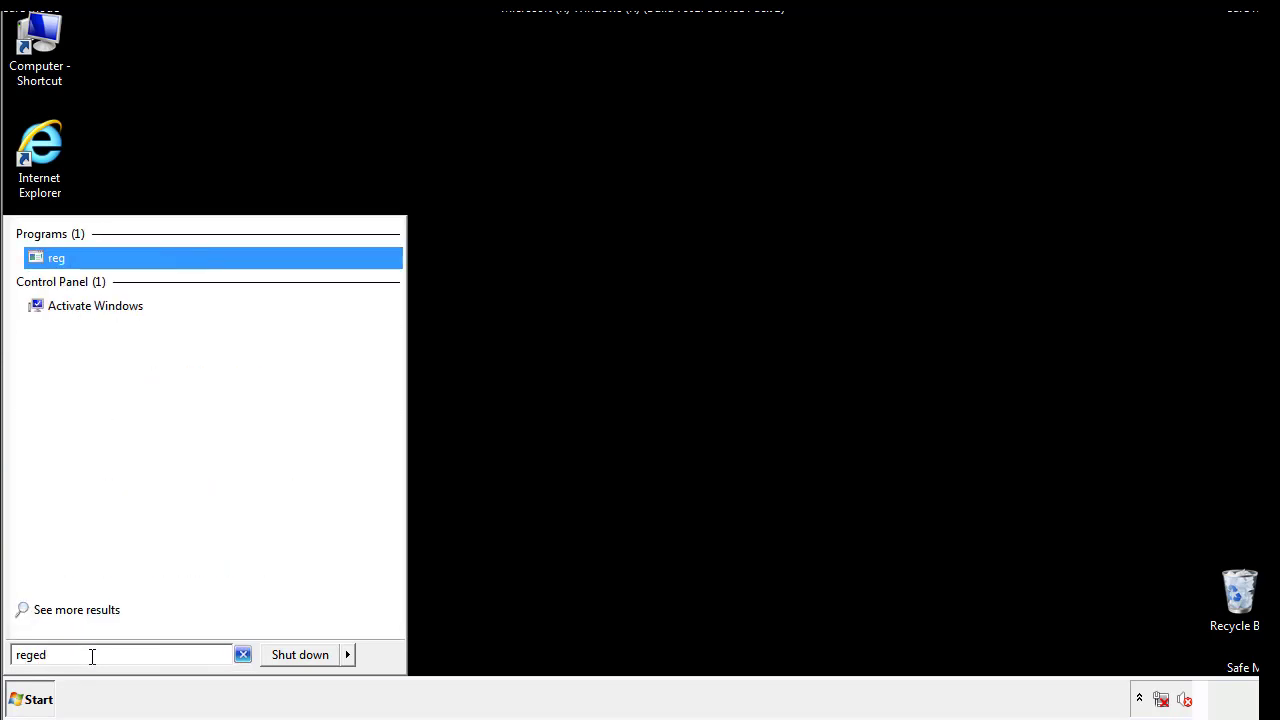
type("it")
key("Return")
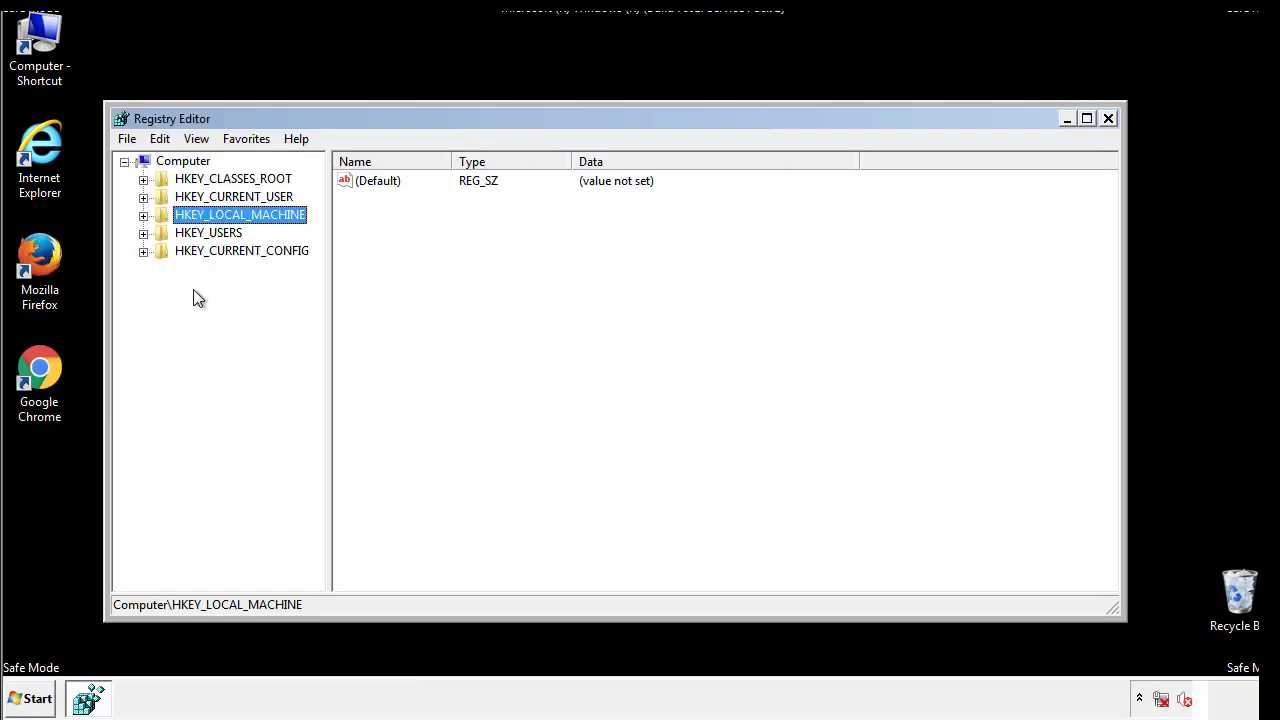
Step: Browse to the registry key HKEY_LOCAL_MACHINE\SOFTWARE\Microsoft\Windows\CurrentVersion\Run
left_click(143, 215)
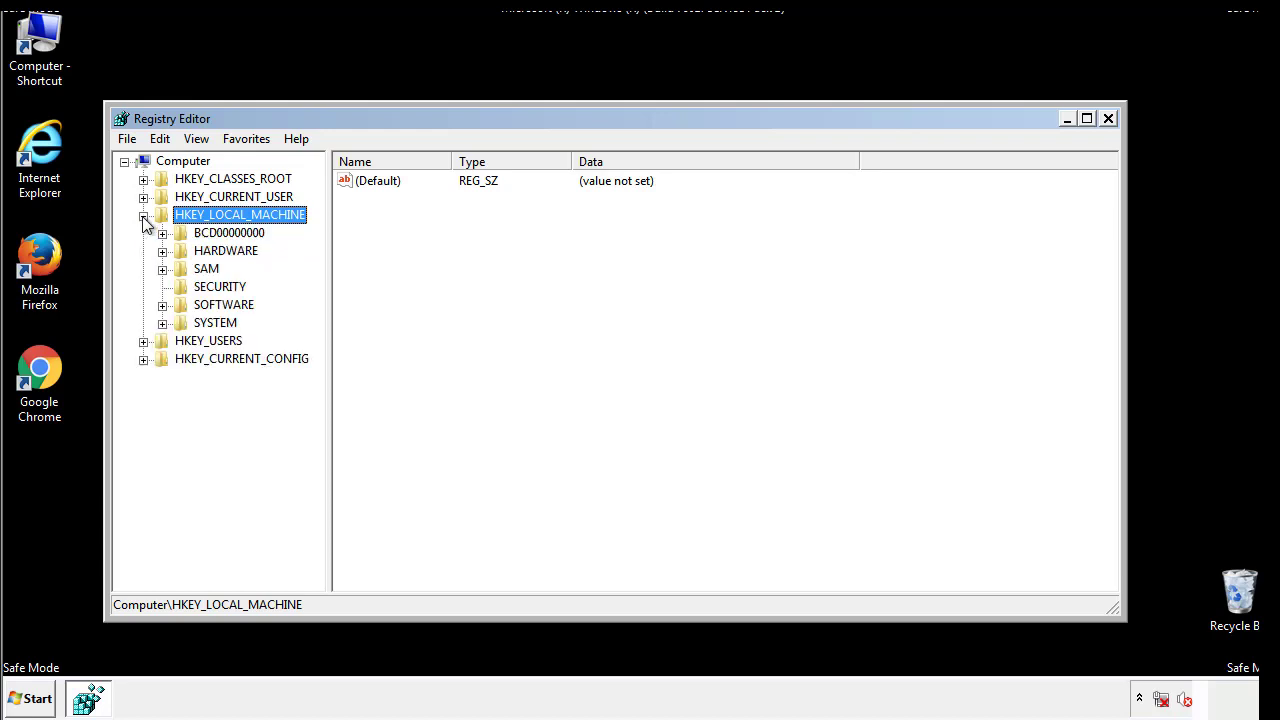
left_click(162, 305)
scroll(315, 295, "down", 1)
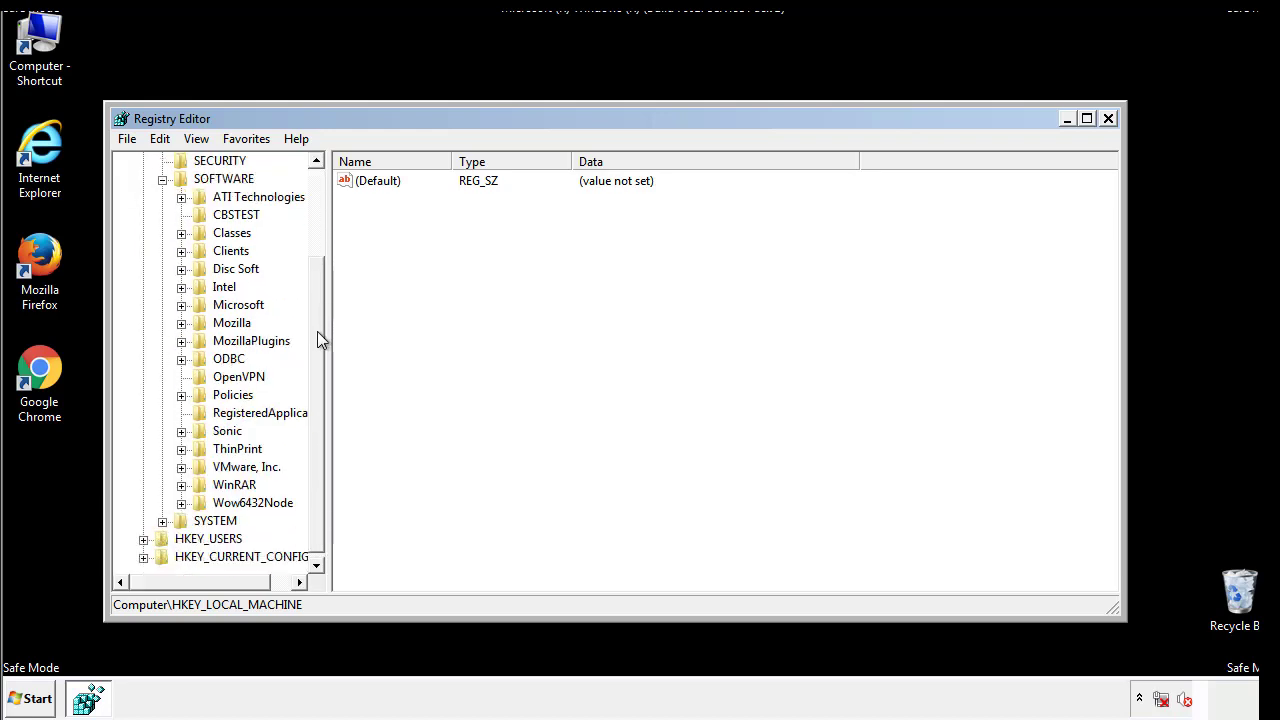
left_click(181, 306)
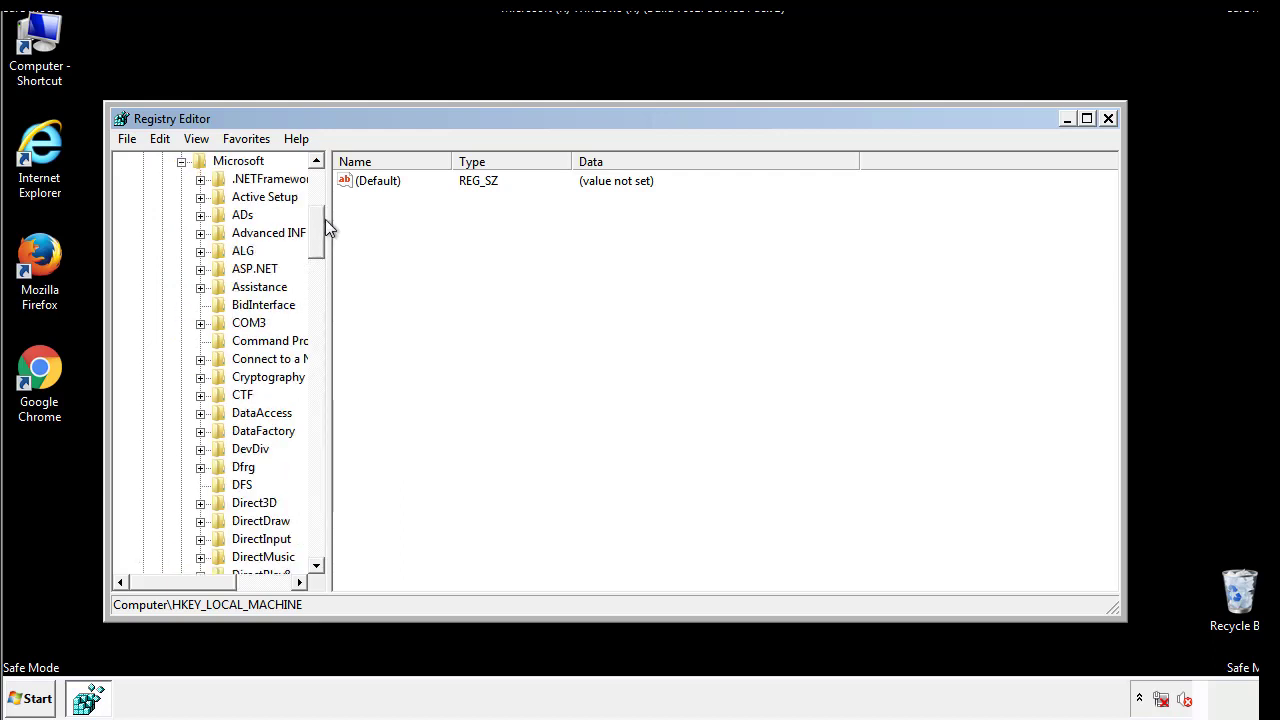
left_click_drag(316, 247, 316, 512)
left_click(201, 306)
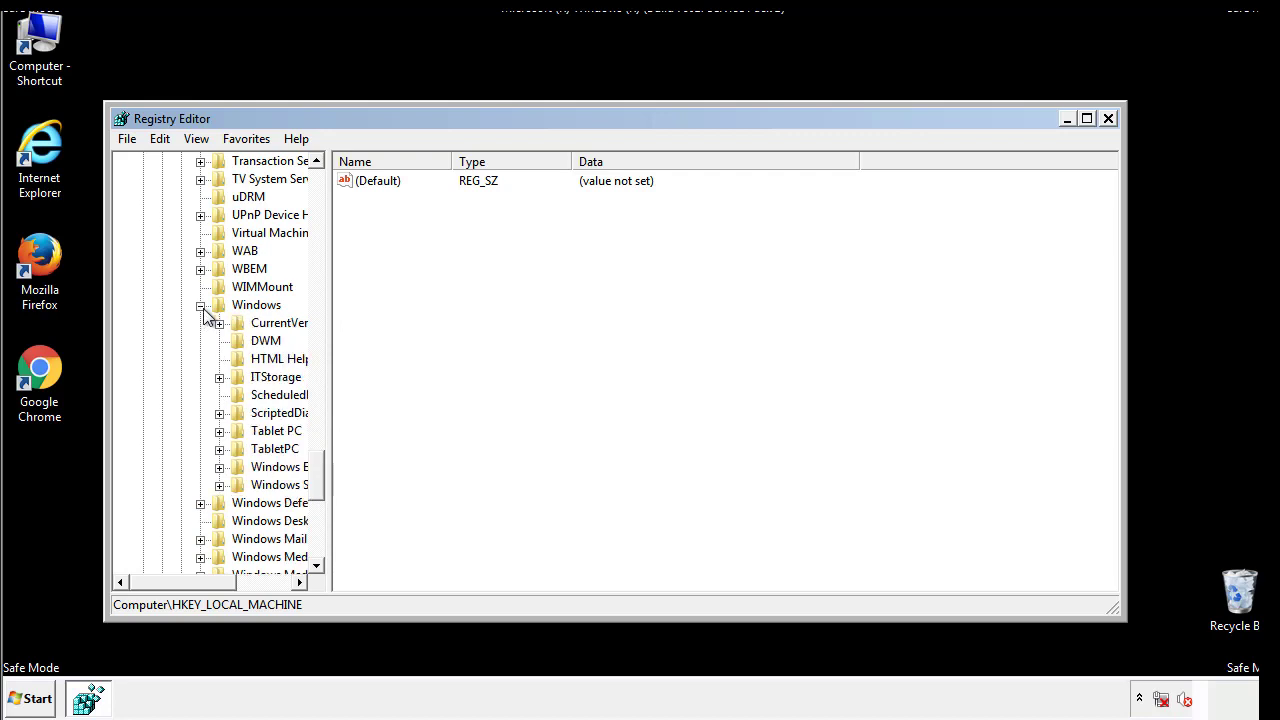
left_click_drag(176, 581, 204, 587)
left_click(169, 323)
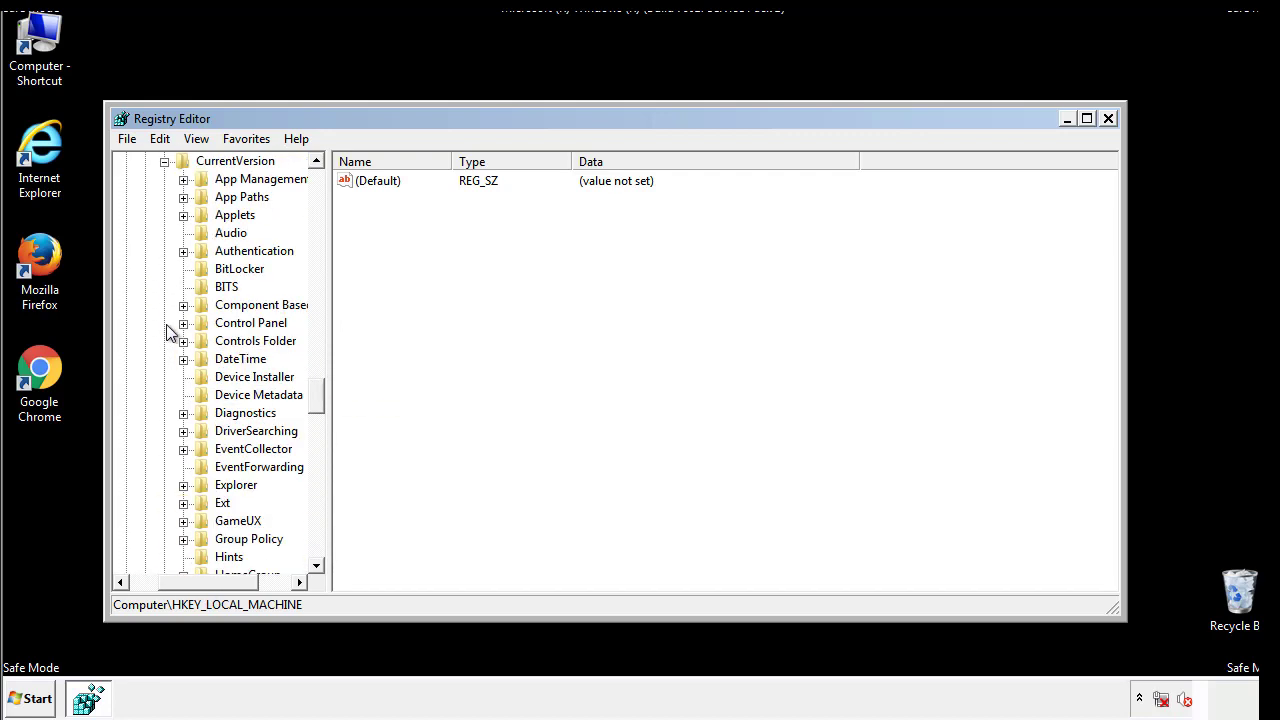
left_click_drag(325, 395, 316, 465)
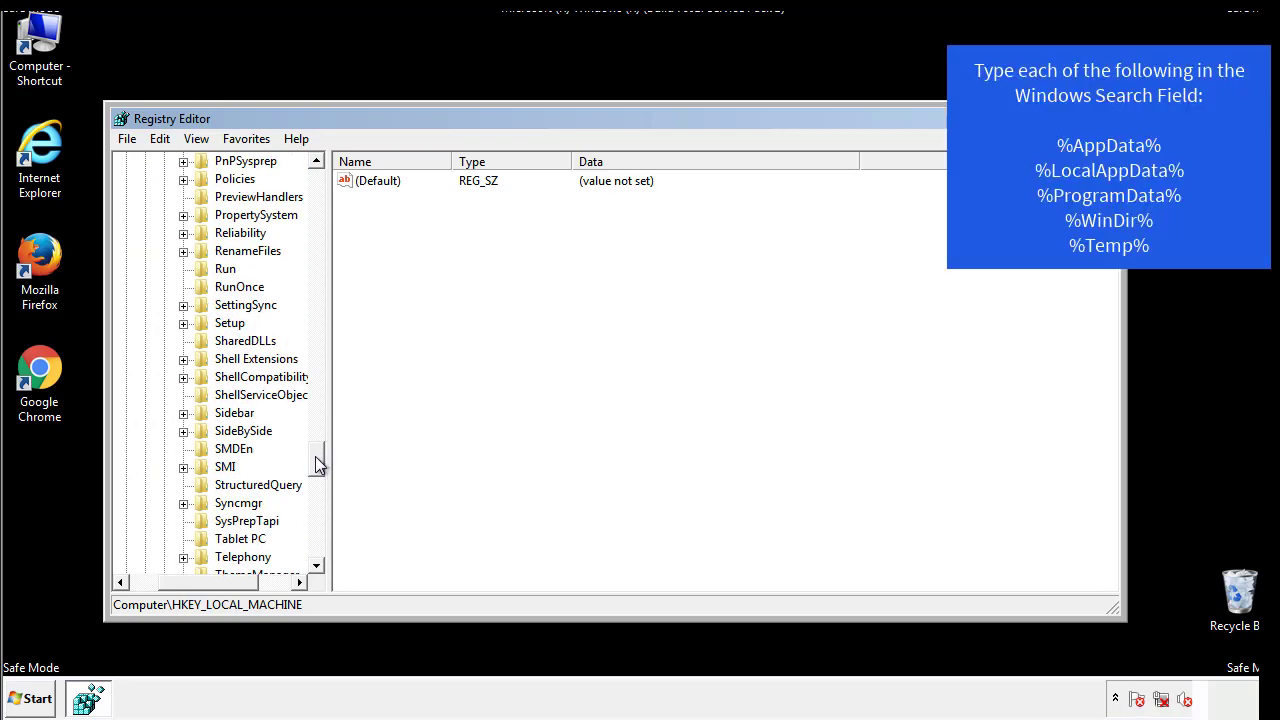
left_click(208, 268)
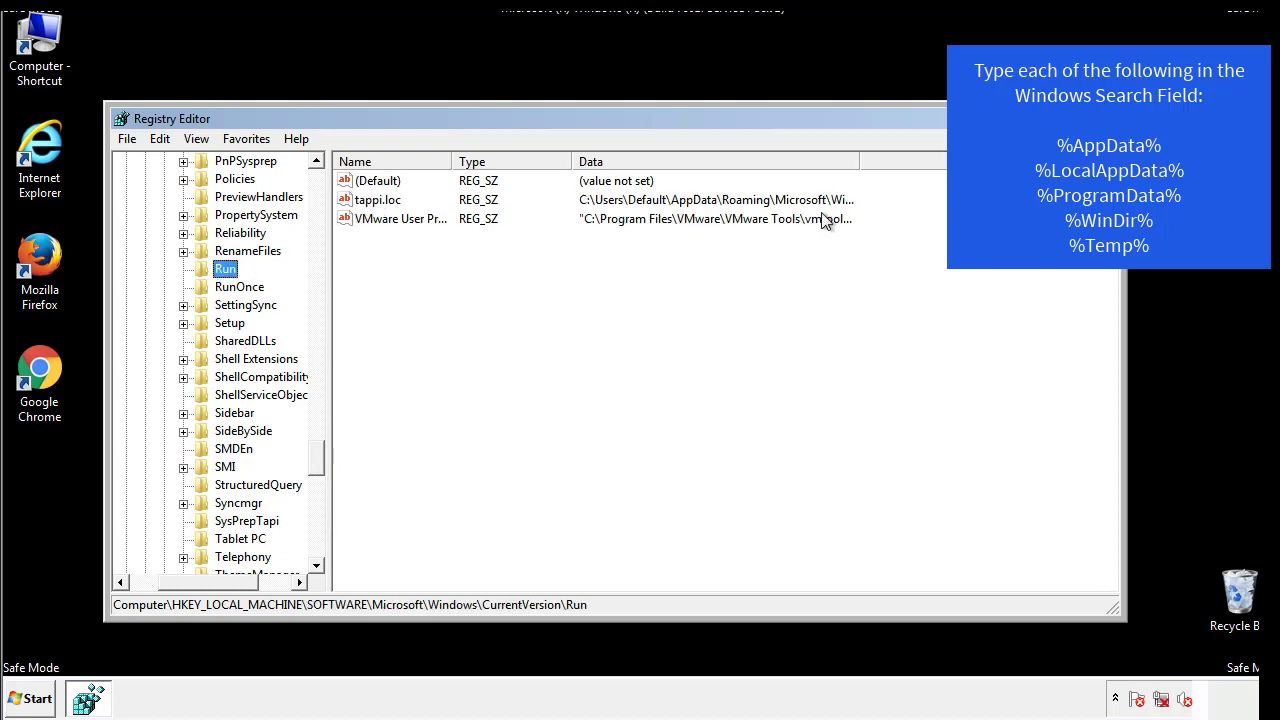
Step: Delete the tappi.loc value from the HKEY_LOCAL_MACHINE Run key and confirm its permanent removal
left_click(378, 205)
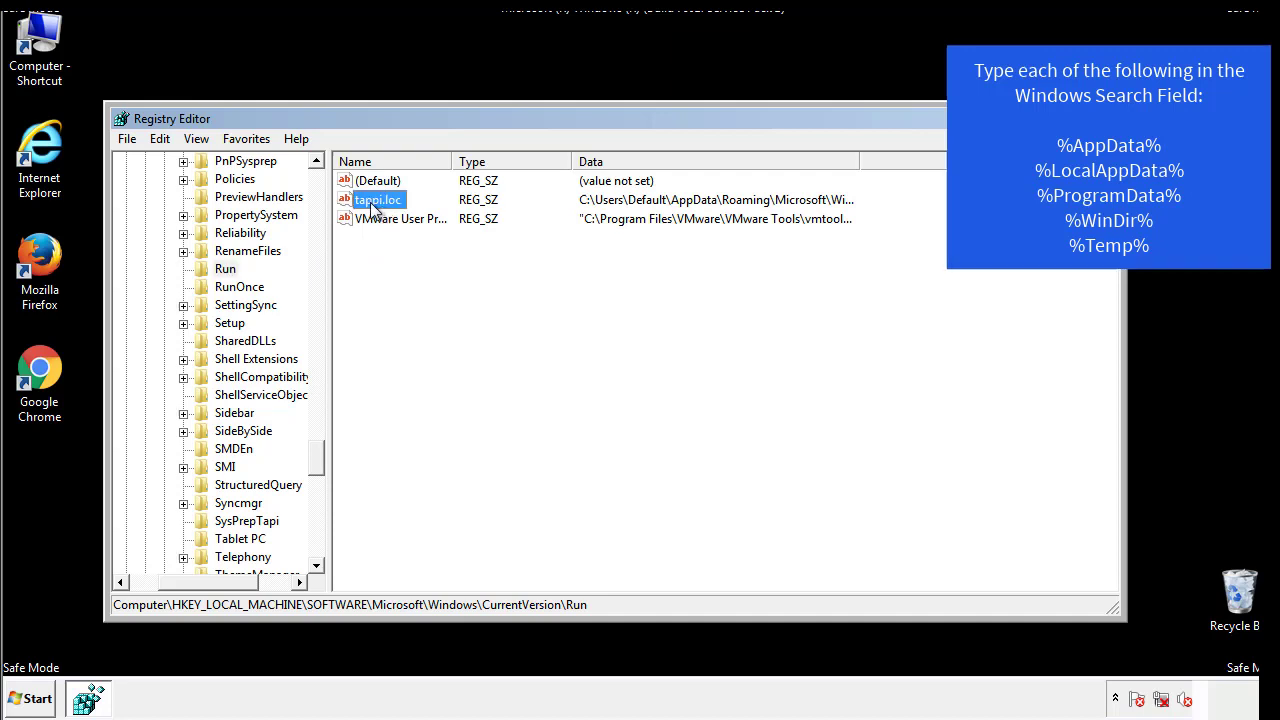
right_click(376, 203)
left_click(400, 260)
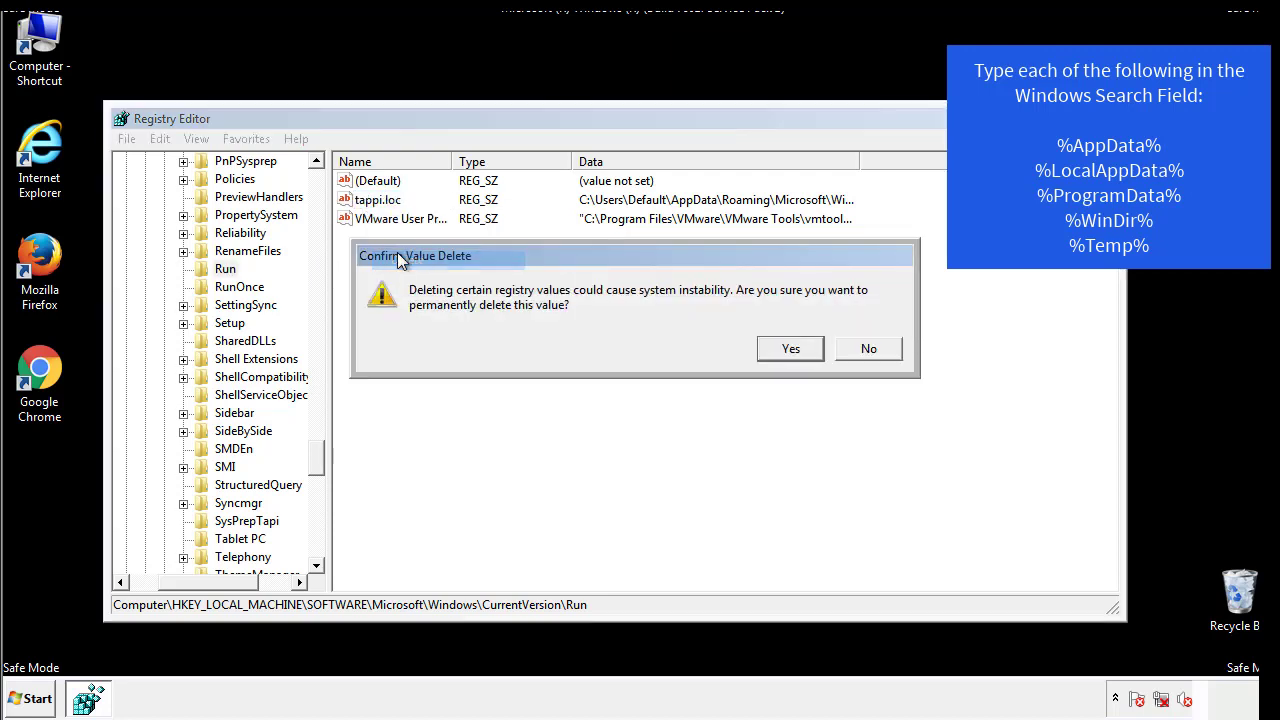
left_click(779, 354)
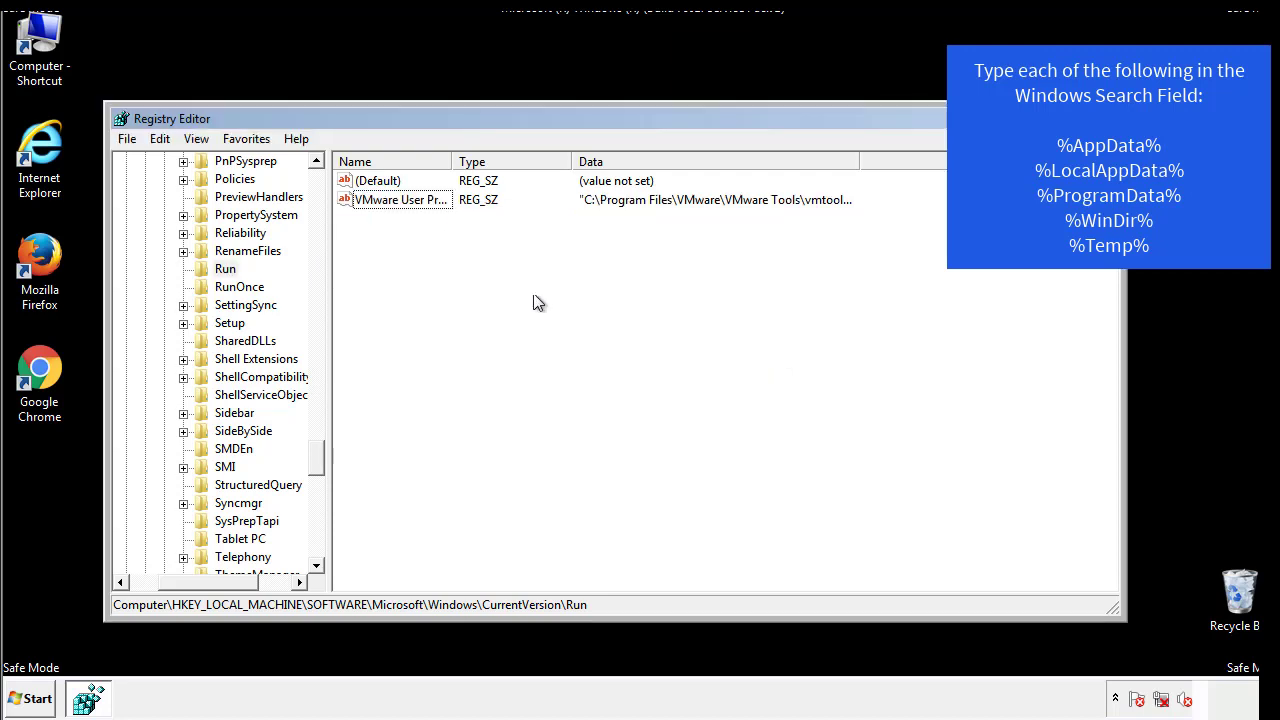
Step: Collapse the HKEY_LOCAL_MACHINE branch in the registry tree
left_click_drag(314, 451, 316, 545)
left_click_drag(212, 585, 156, 596)
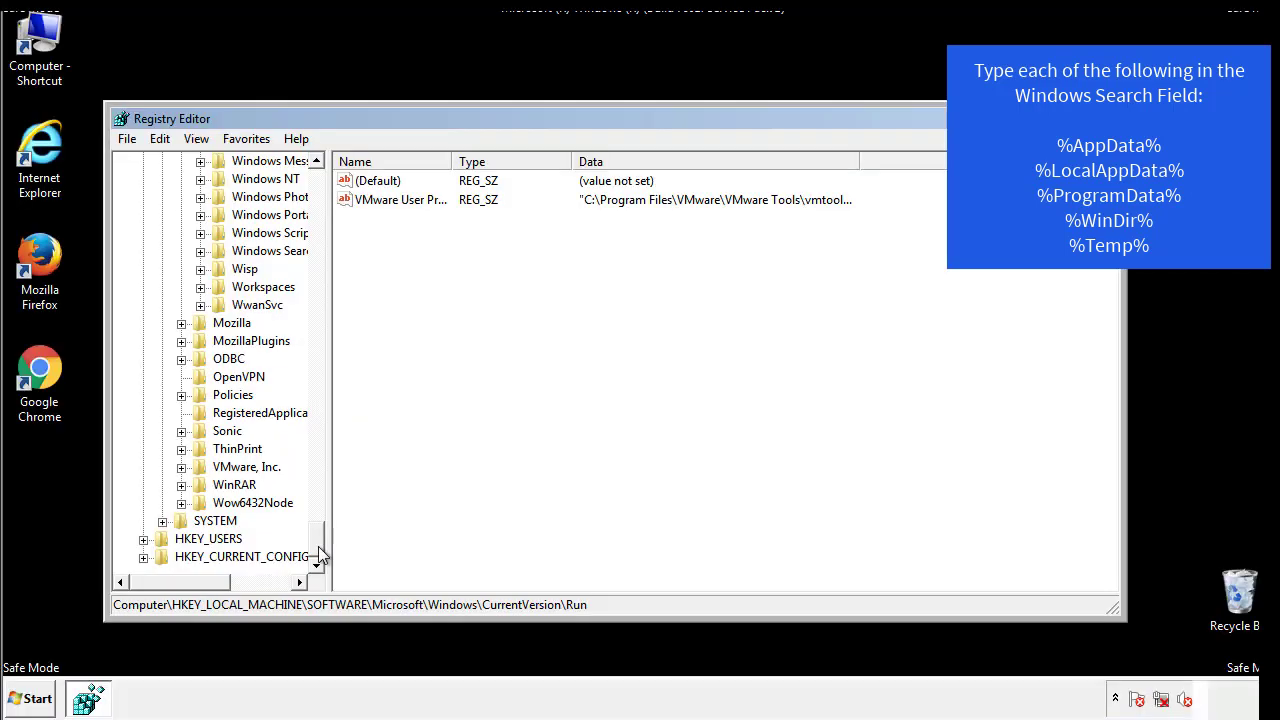
left_click_drag(318, 550, 326, 190)
left_click(143, 214)
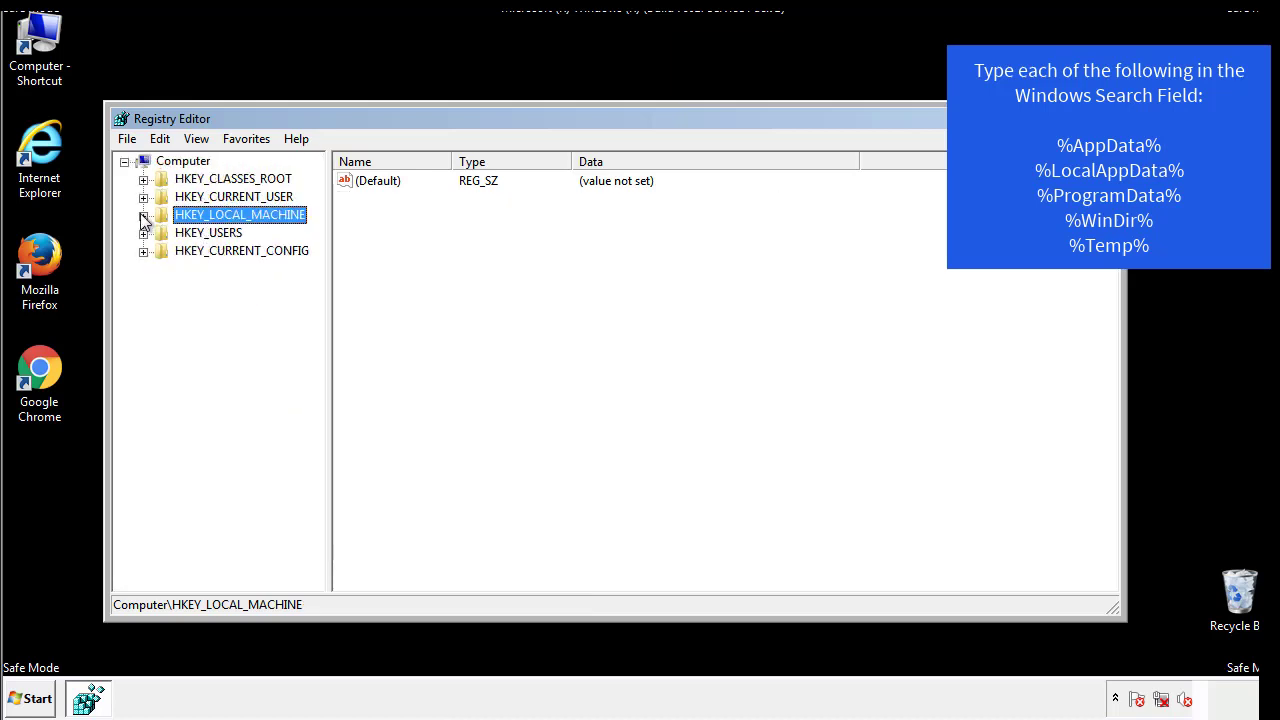
Step: Open HKEY_CURRENT_USER\Software\Microsoft\Windows\CurrentVersion\Run and check its startup values for suspicious entries
left_click(143, 197)
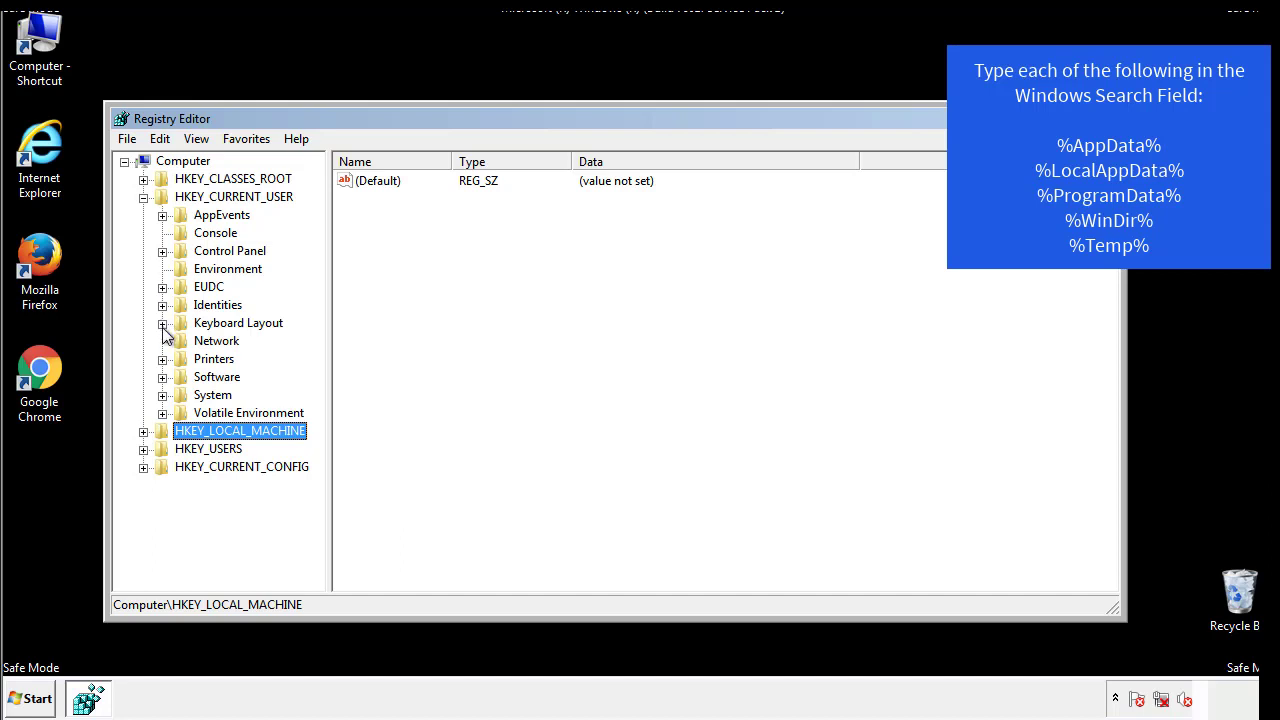
left_click(163, 377)
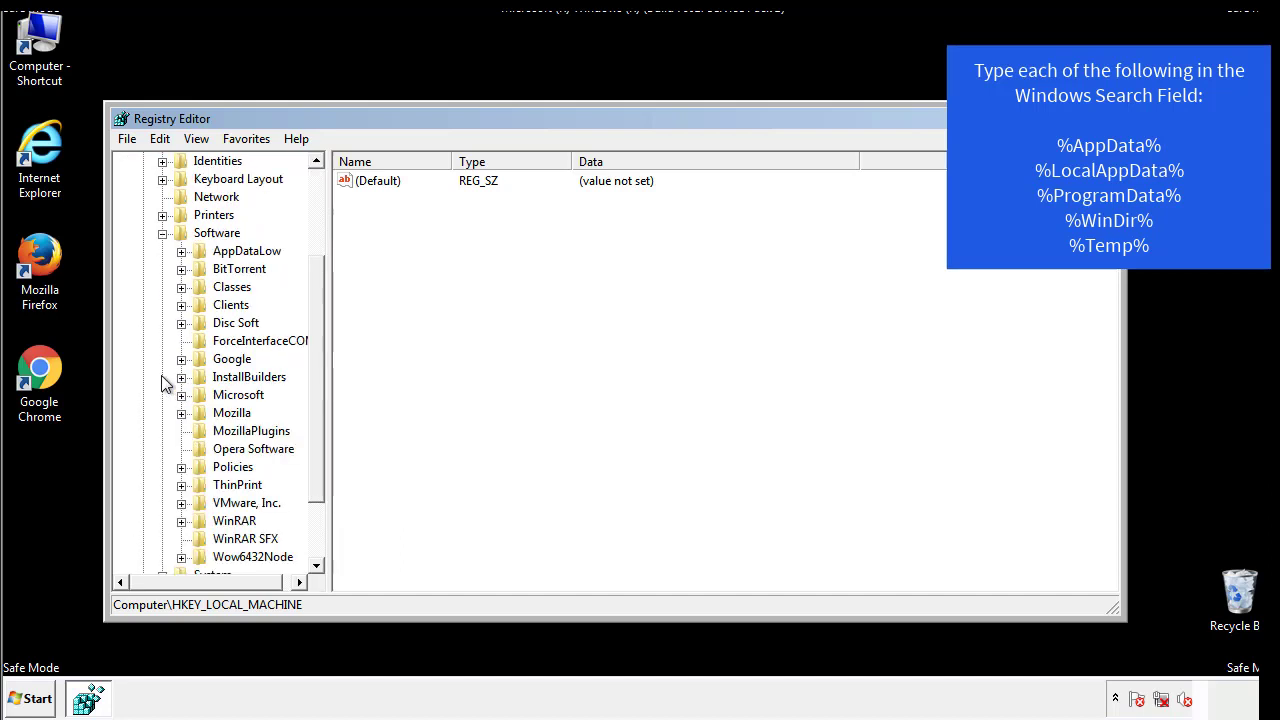
left_click_drag(314, 363, 314, 381)
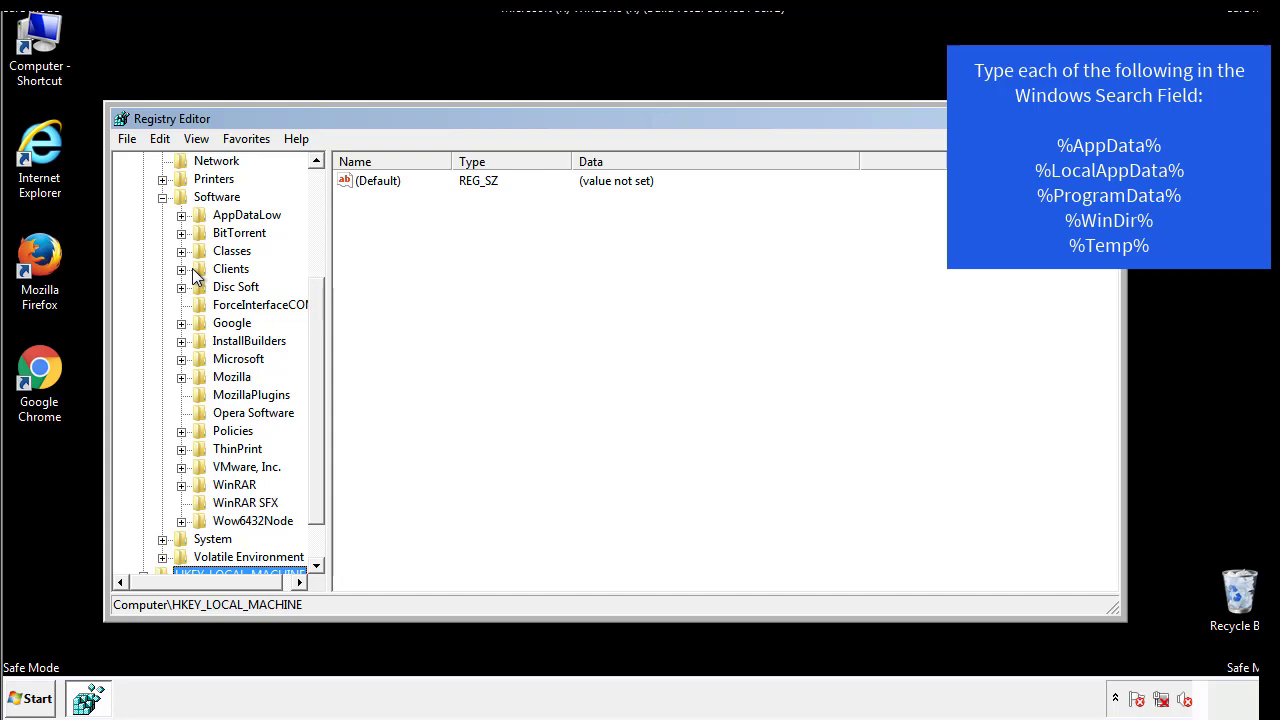
left_click(181, 360)
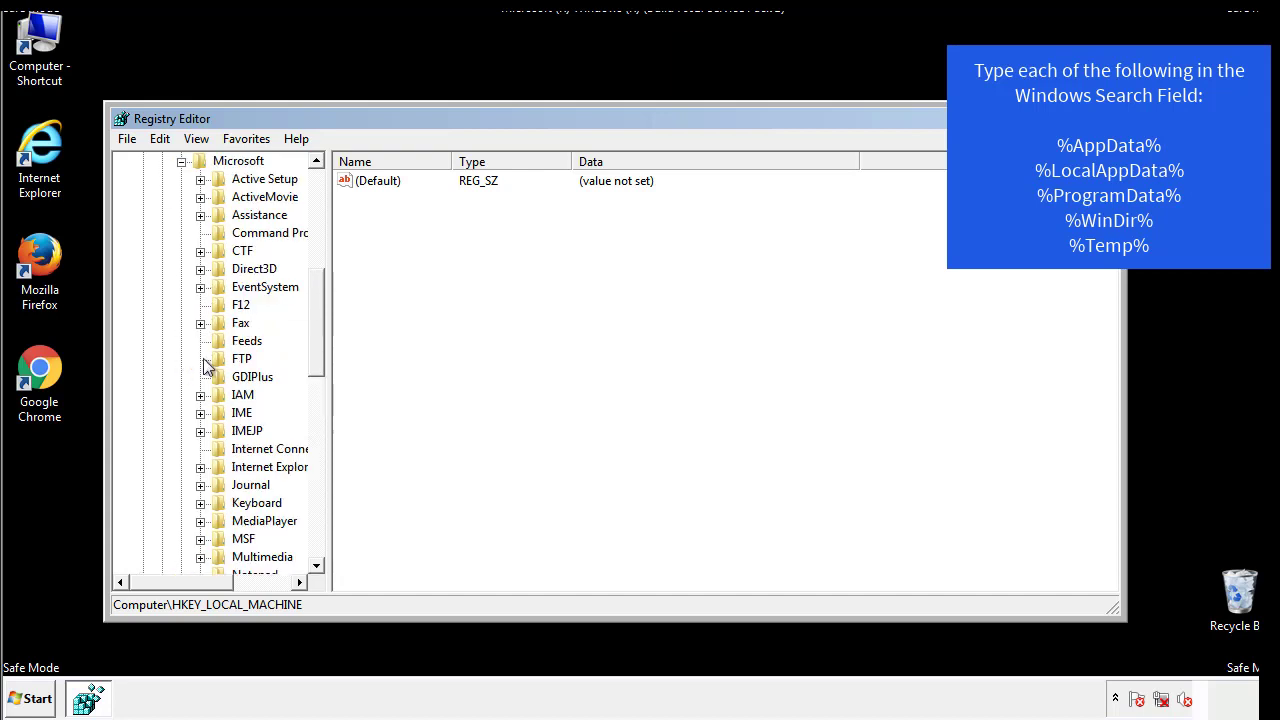
left_click_drag(314, 292, 315, 416)
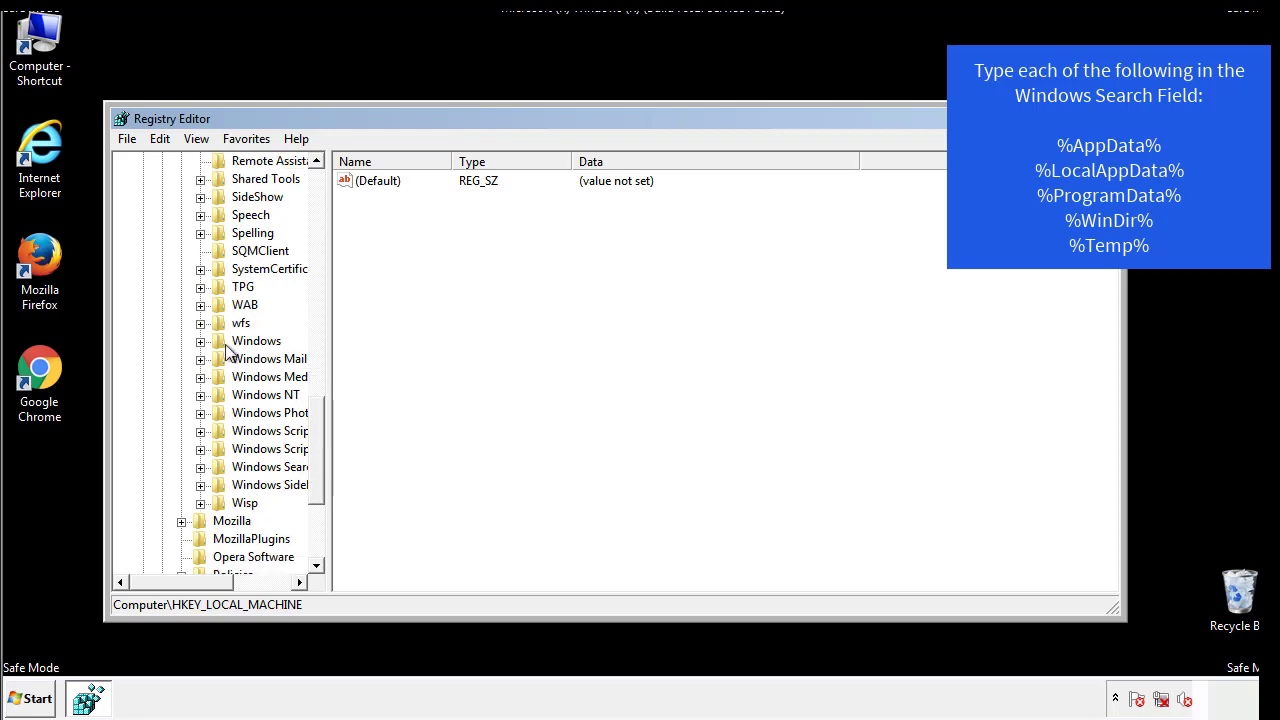
left_click(200, 341)
left_click(219, 360)
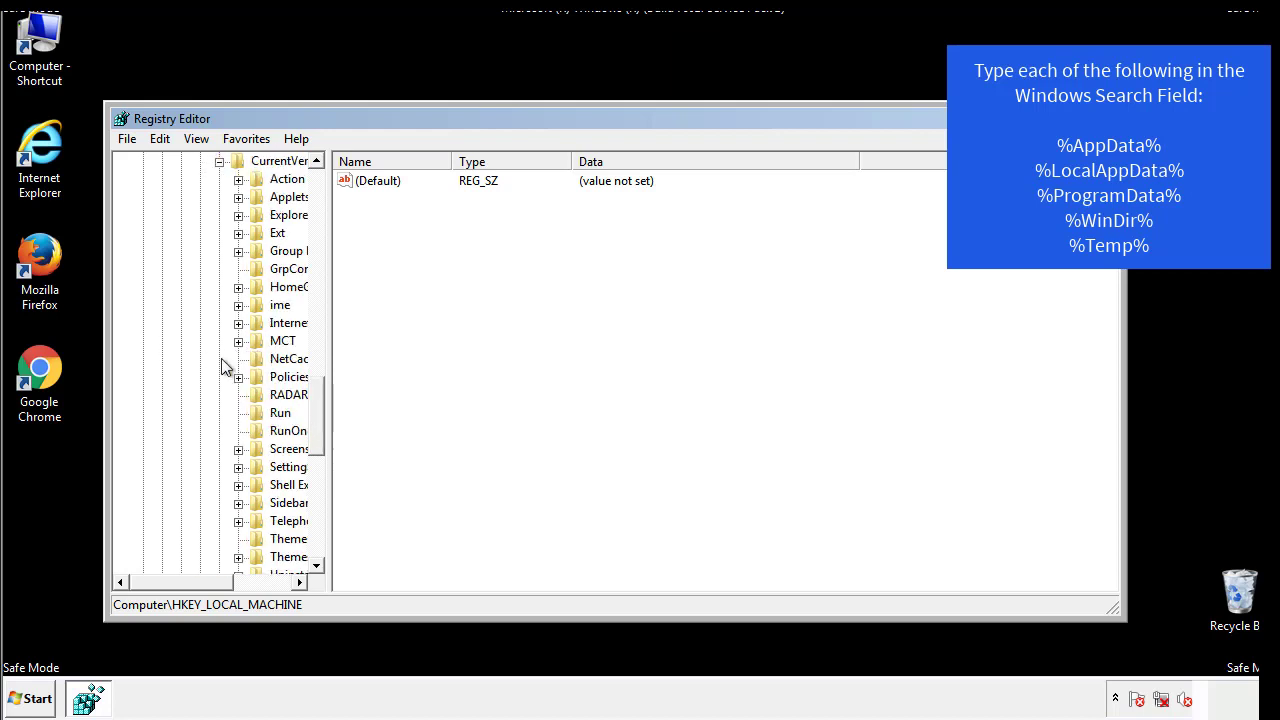
left_click_drag(195, 582, 225, 582)
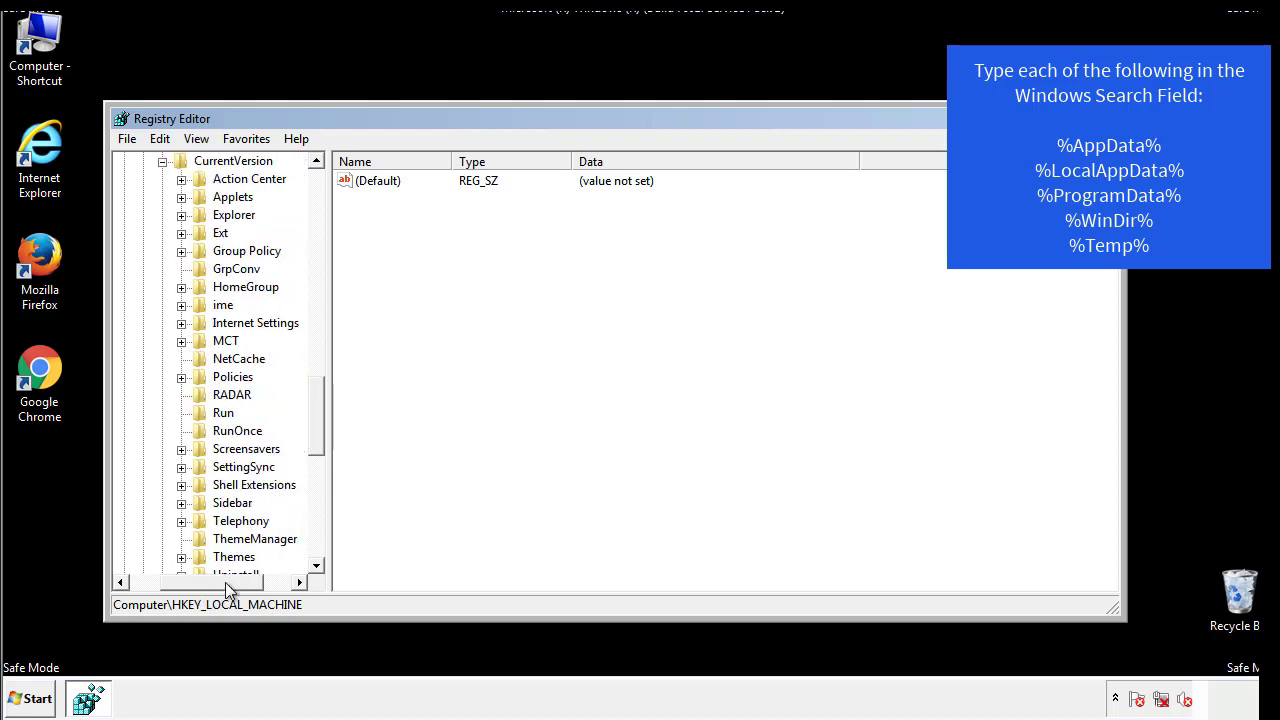
left_click(222, 414)
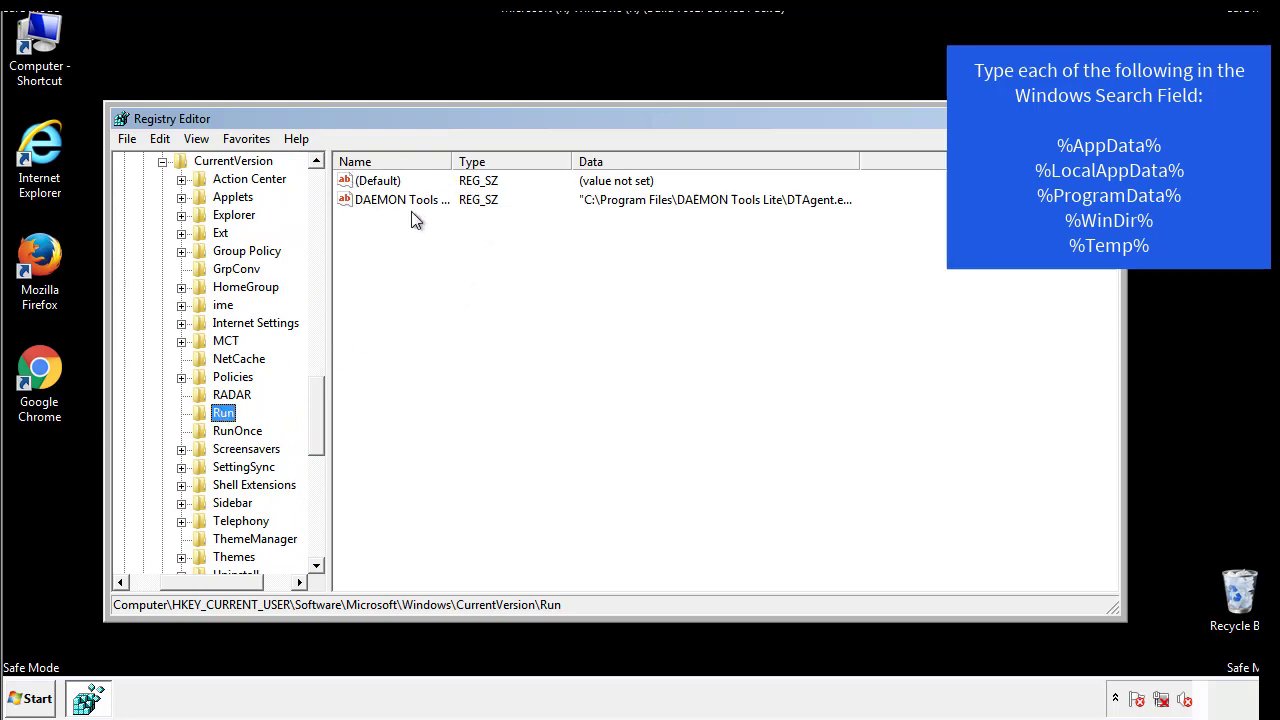
left_click(555, 235)
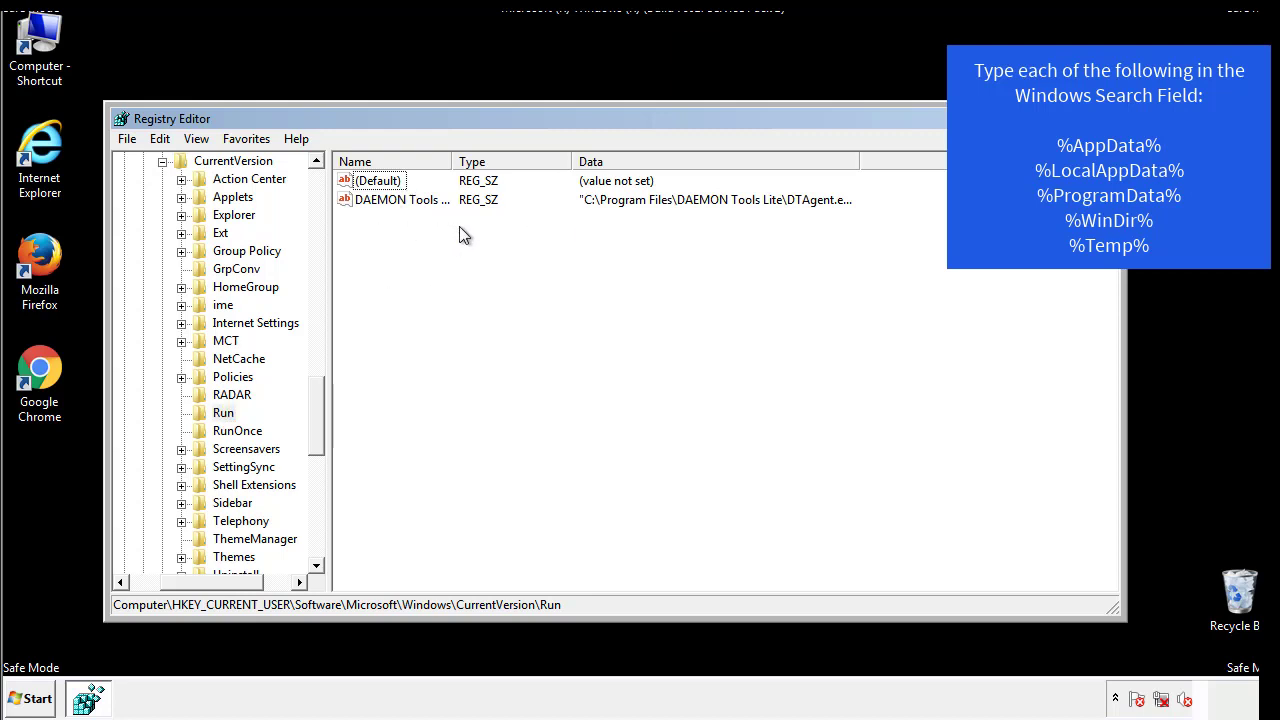
Step: Collapse the Windows key under HKEY_CURRENT_USER\Software\Microsoft
left_click_drag(212, 579, 187, 581)
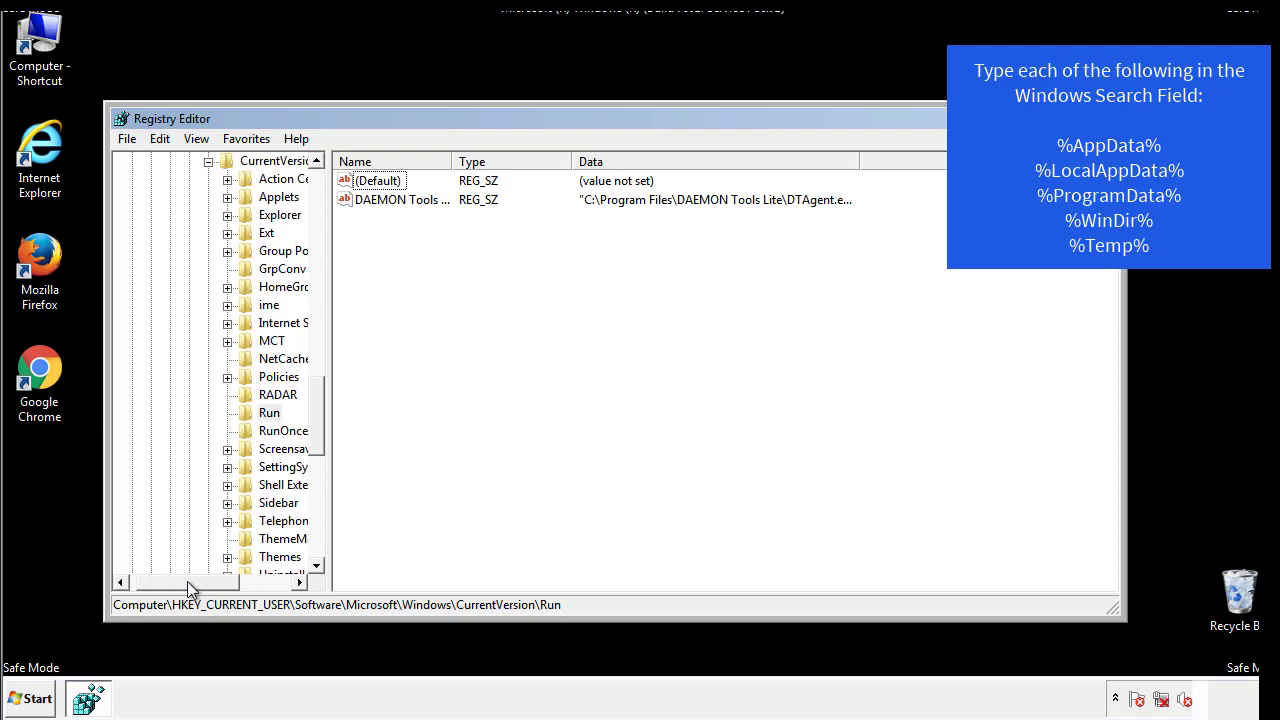
left_click_drag(324, 434, 316, 417)
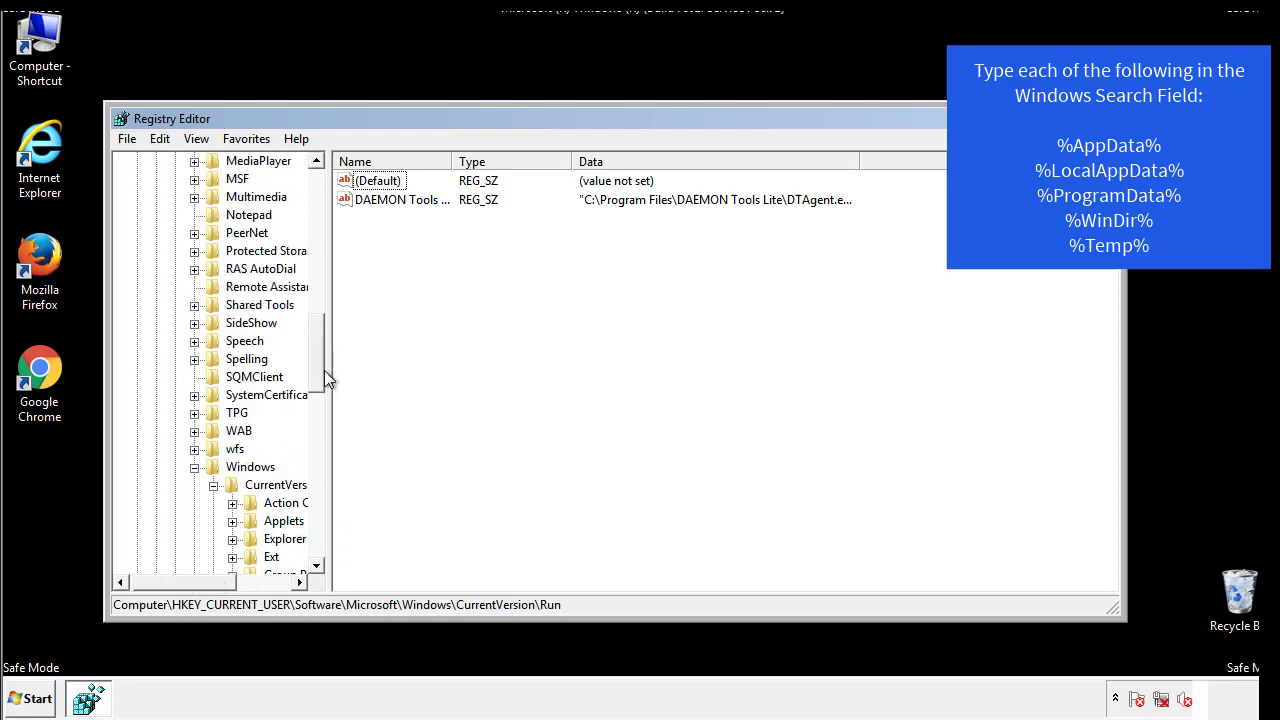
left_click(195, 468)
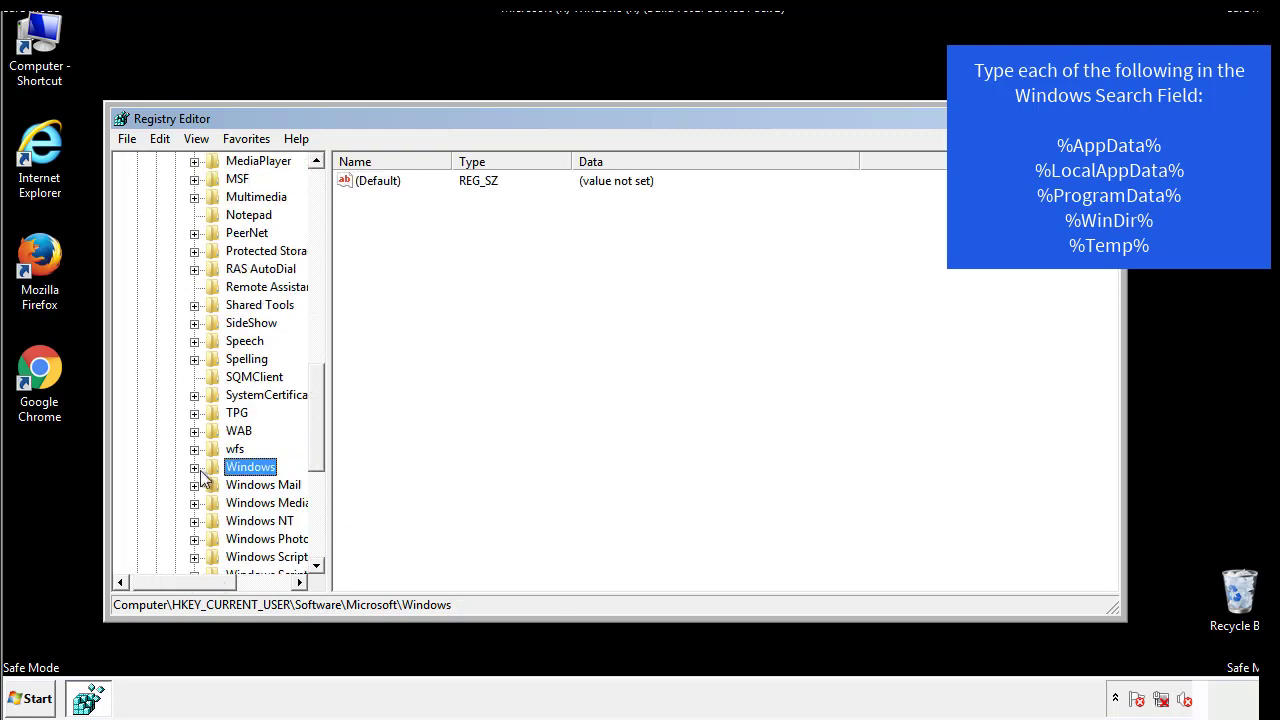
Step: Search the registry for %temp% across keys, values and data
left_click_drag(321, 445, 322, 247)
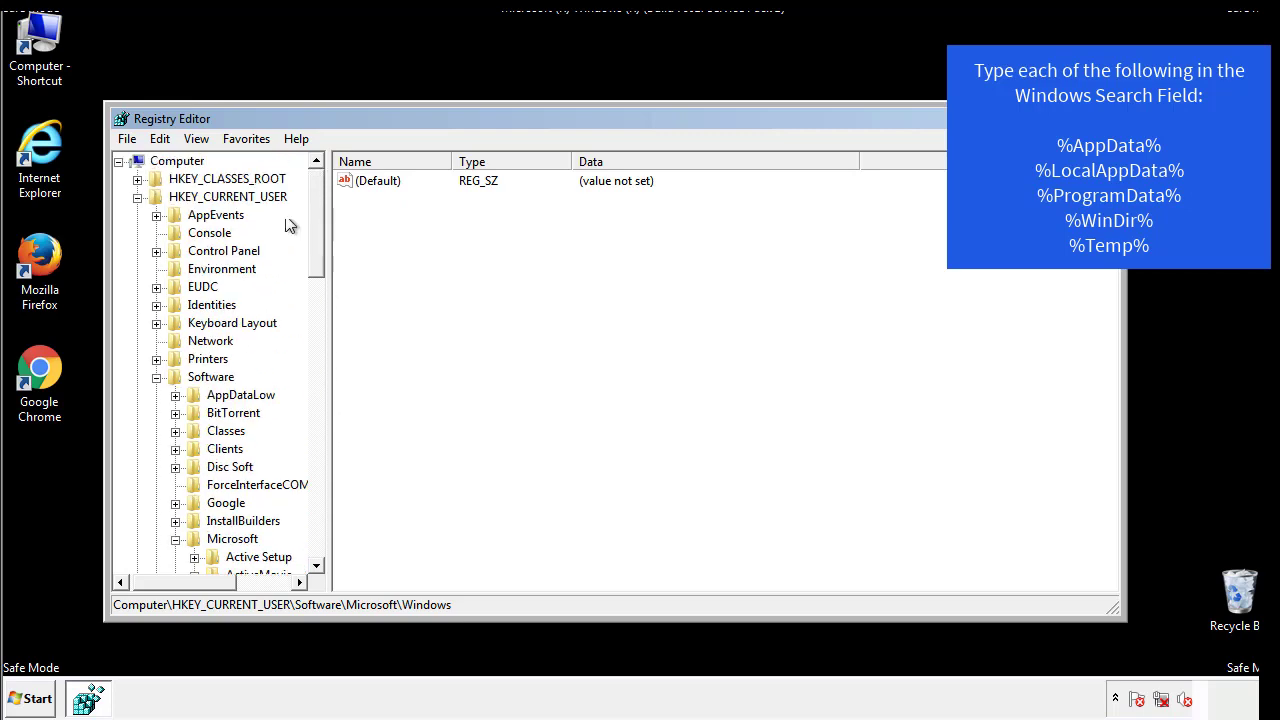
left_click(168, 140)
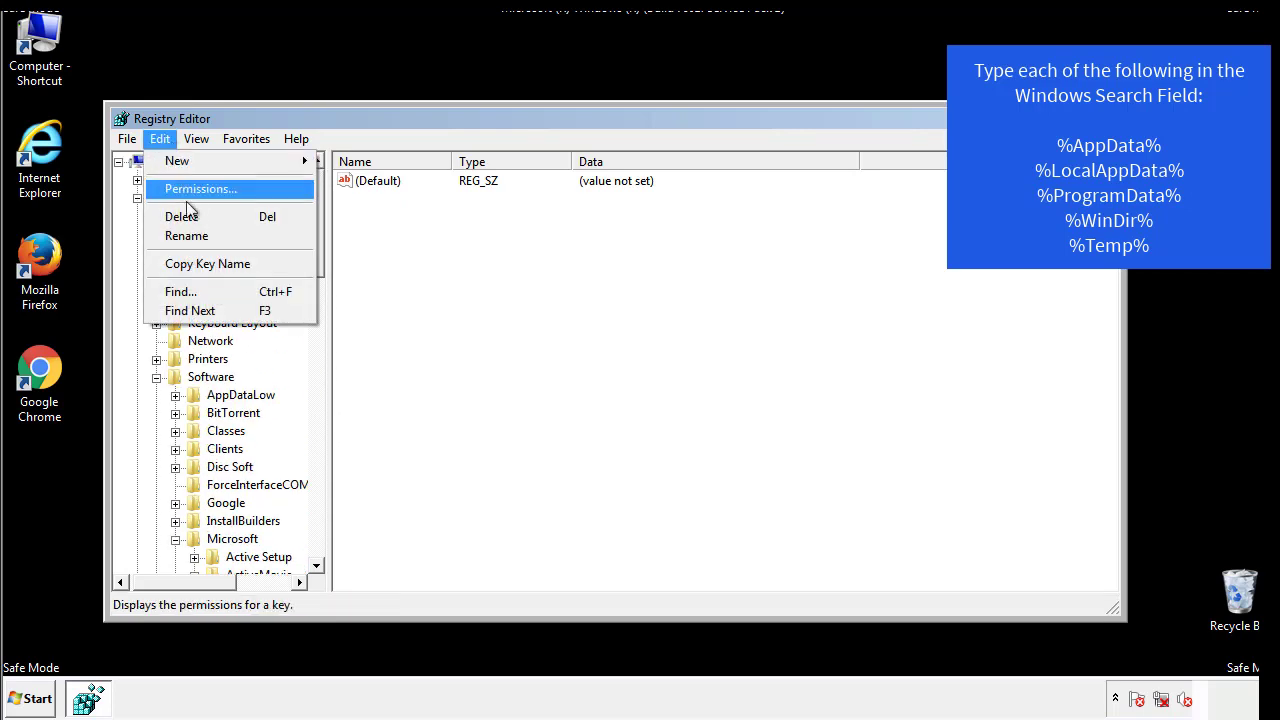
left_click(172, 291)
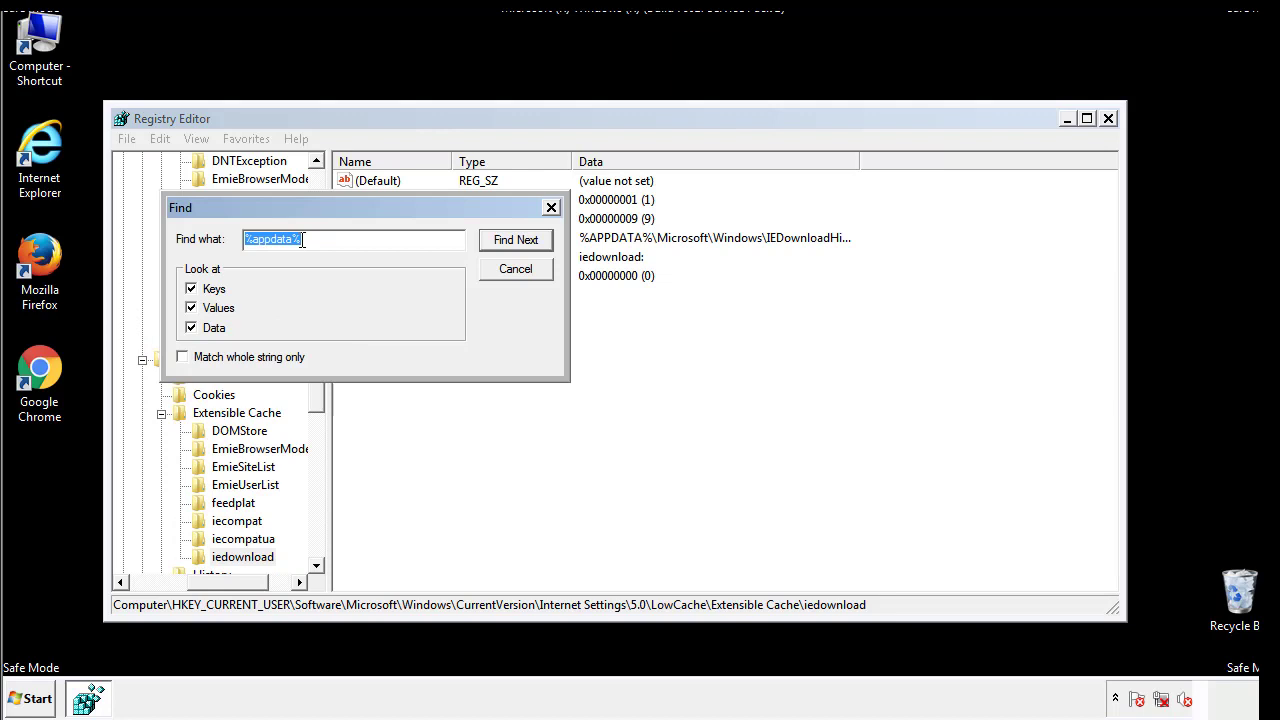
type("%temp%")
key("Return")
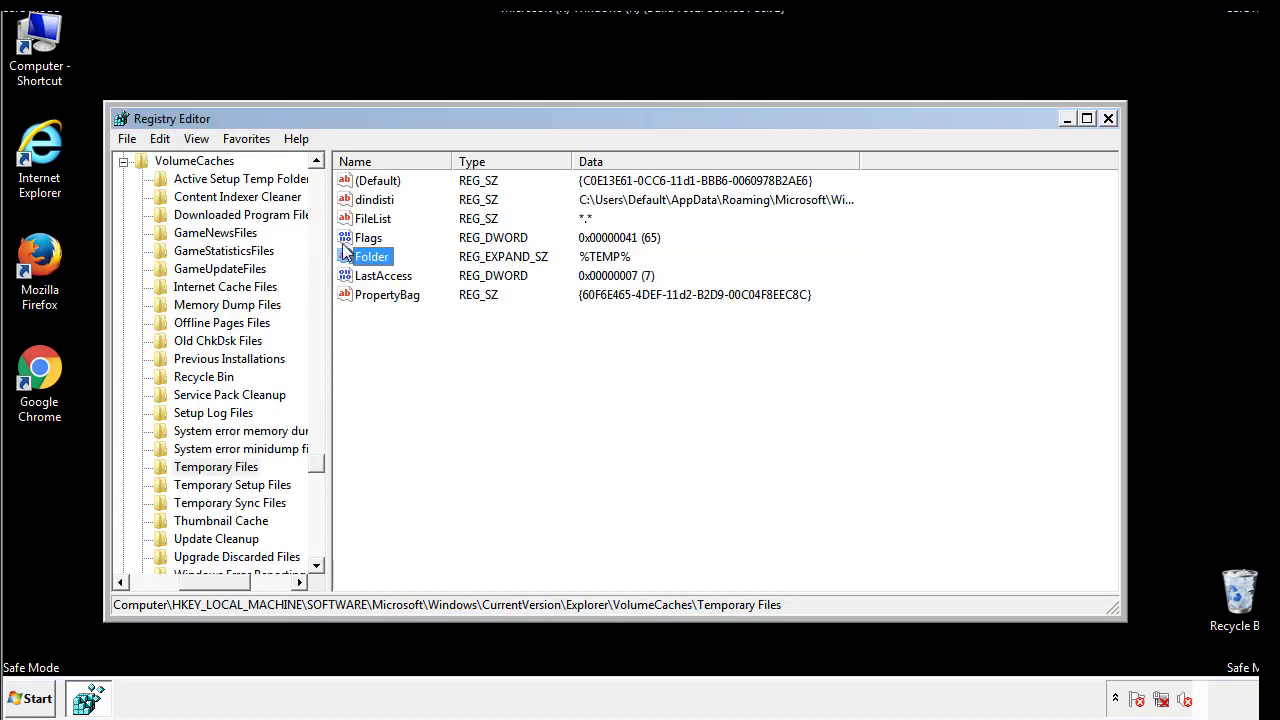
Step: Permanently delete all values in the VolumeCaches\Temporary Files key and close the Registry Editor
left_click(524, 347)
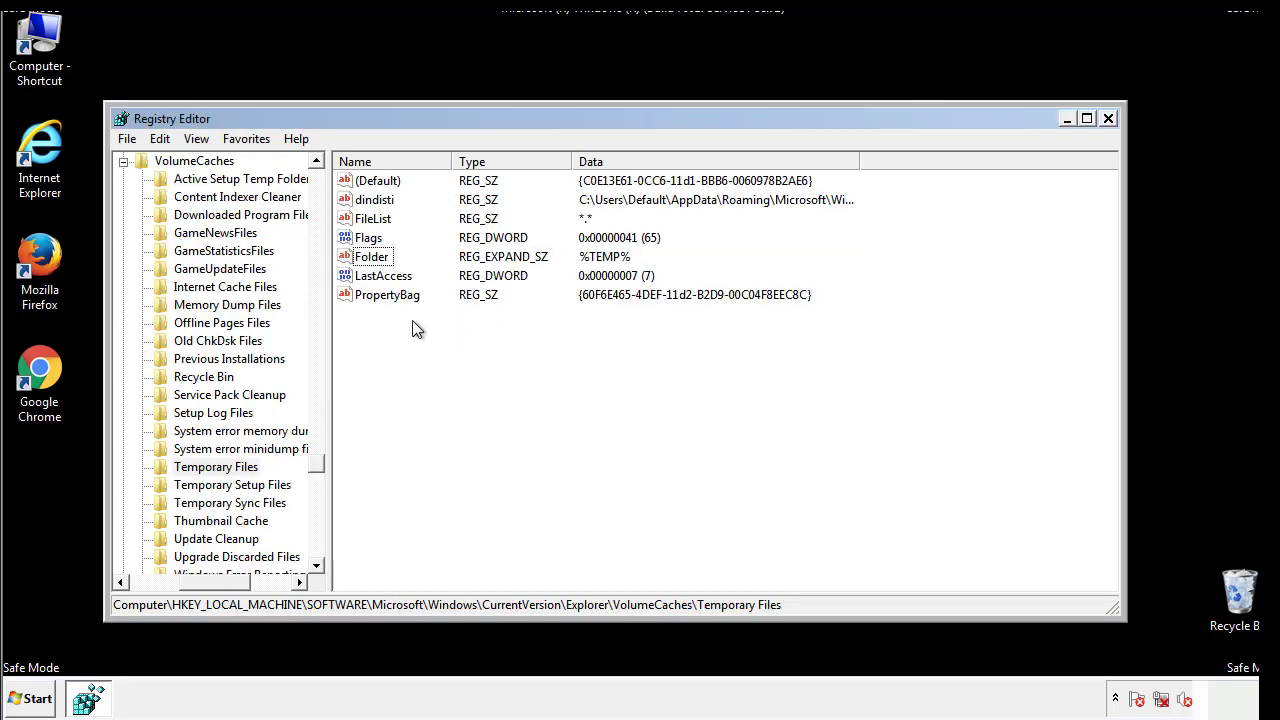
left_click_drag(413, 324, 361, 181)
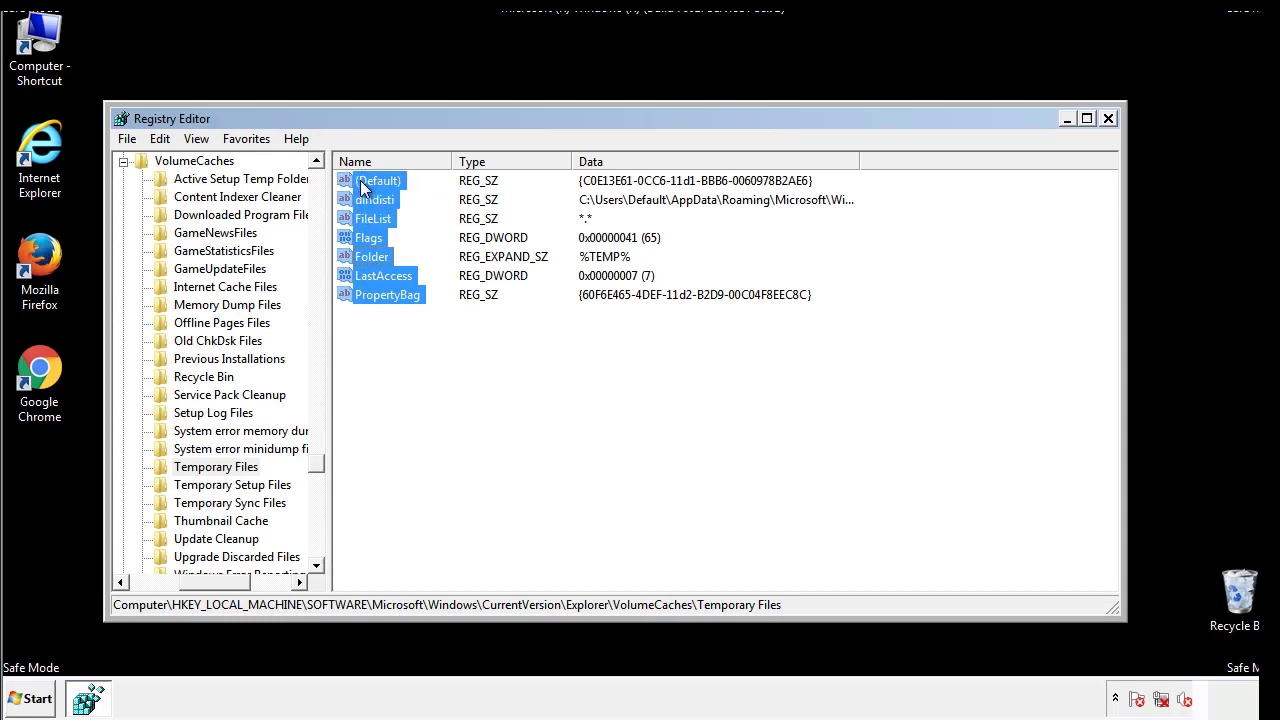
right_click(361, 181)
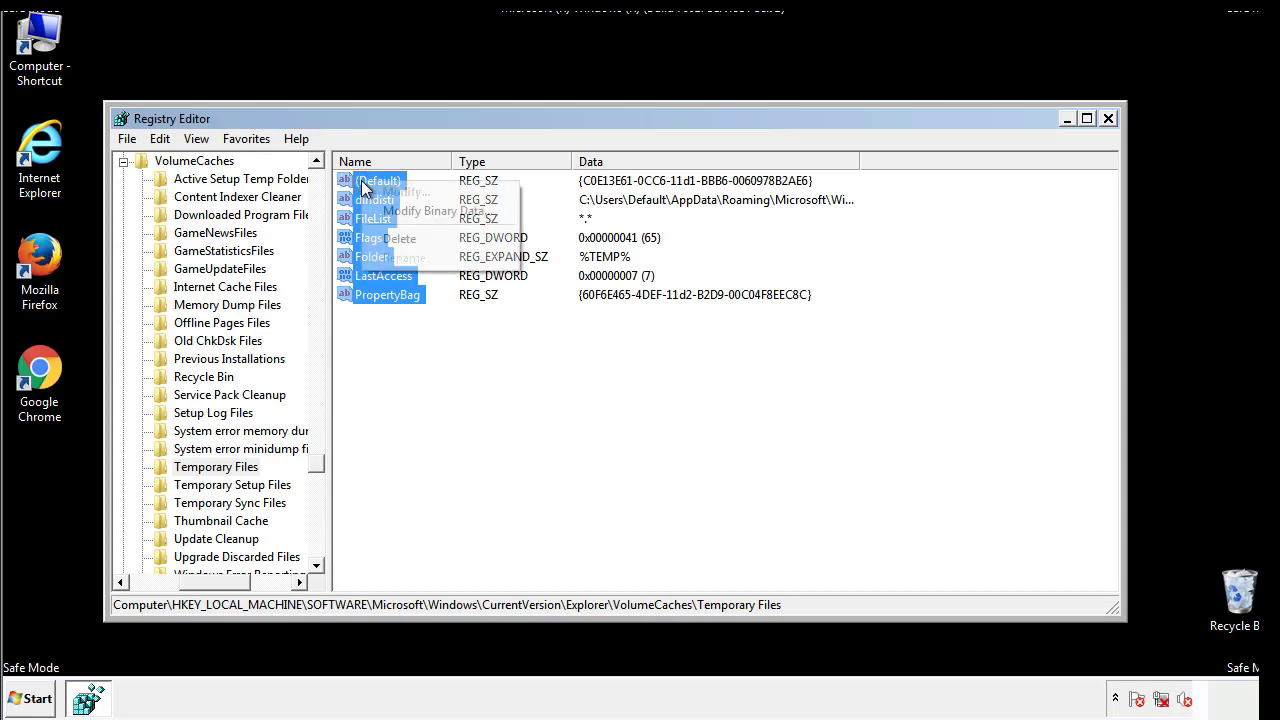
left_click(390, 236)
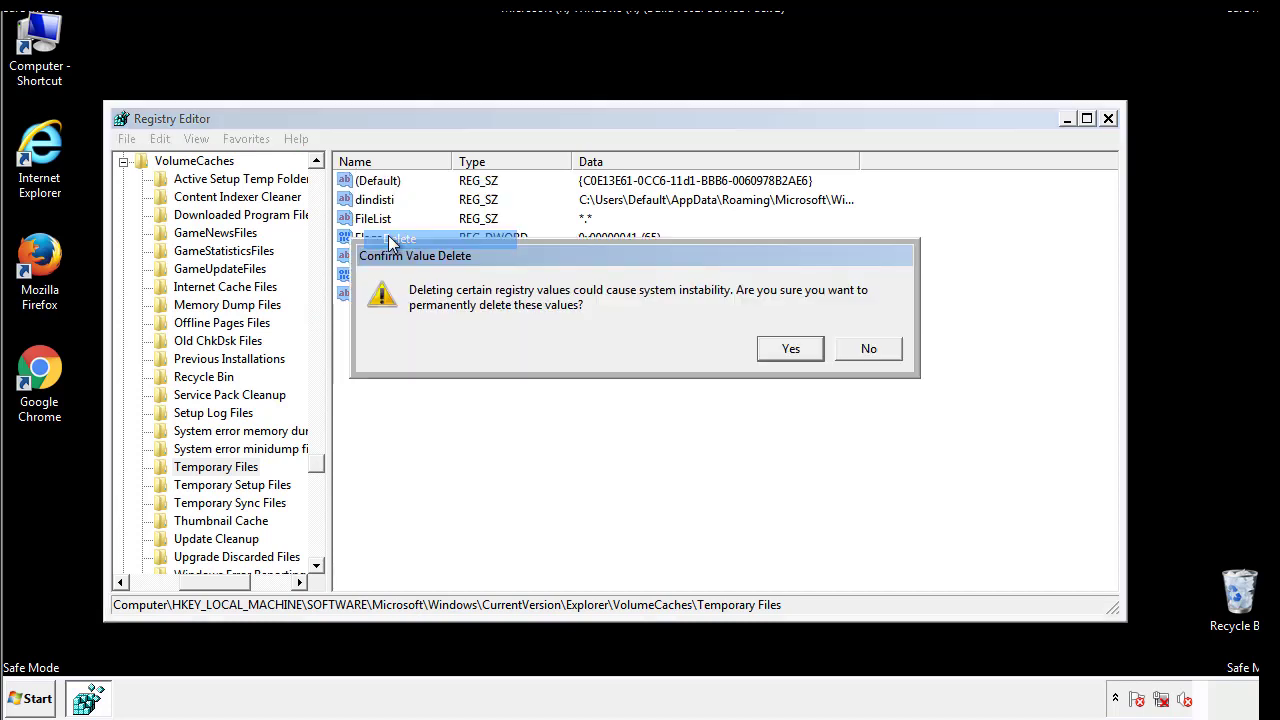
left_click(800, 348)
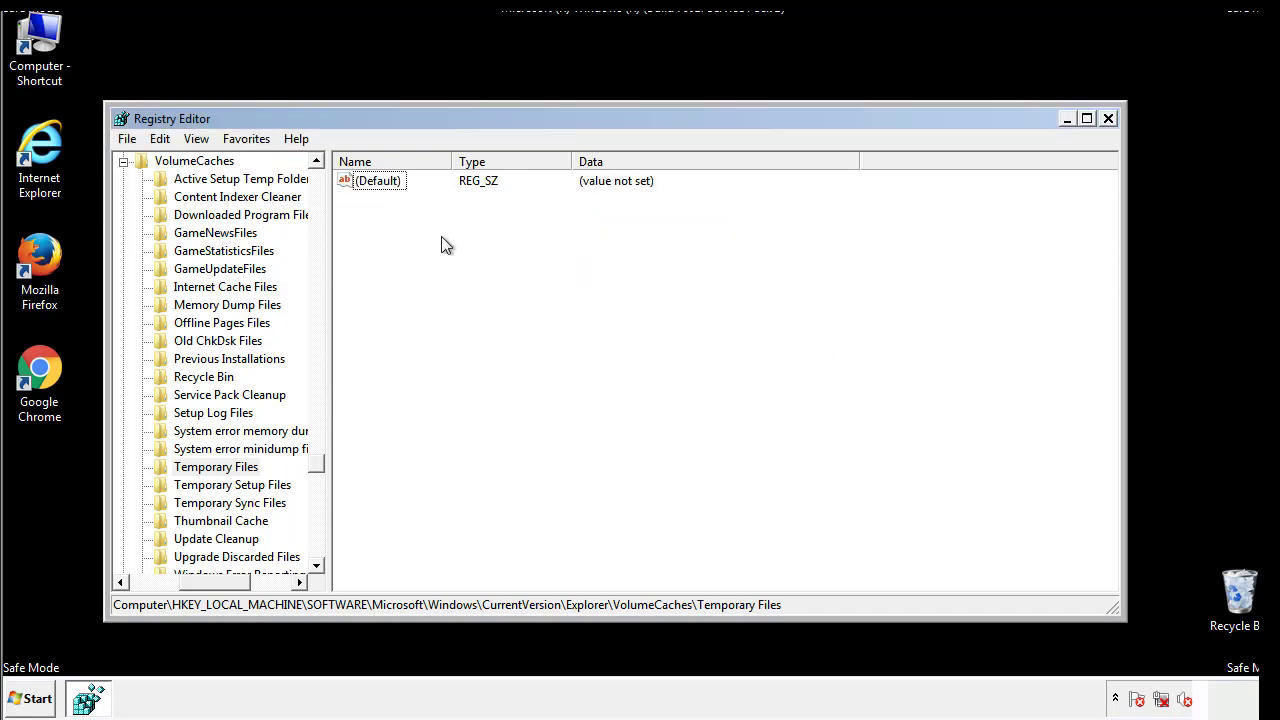
left_click(1109, 119)
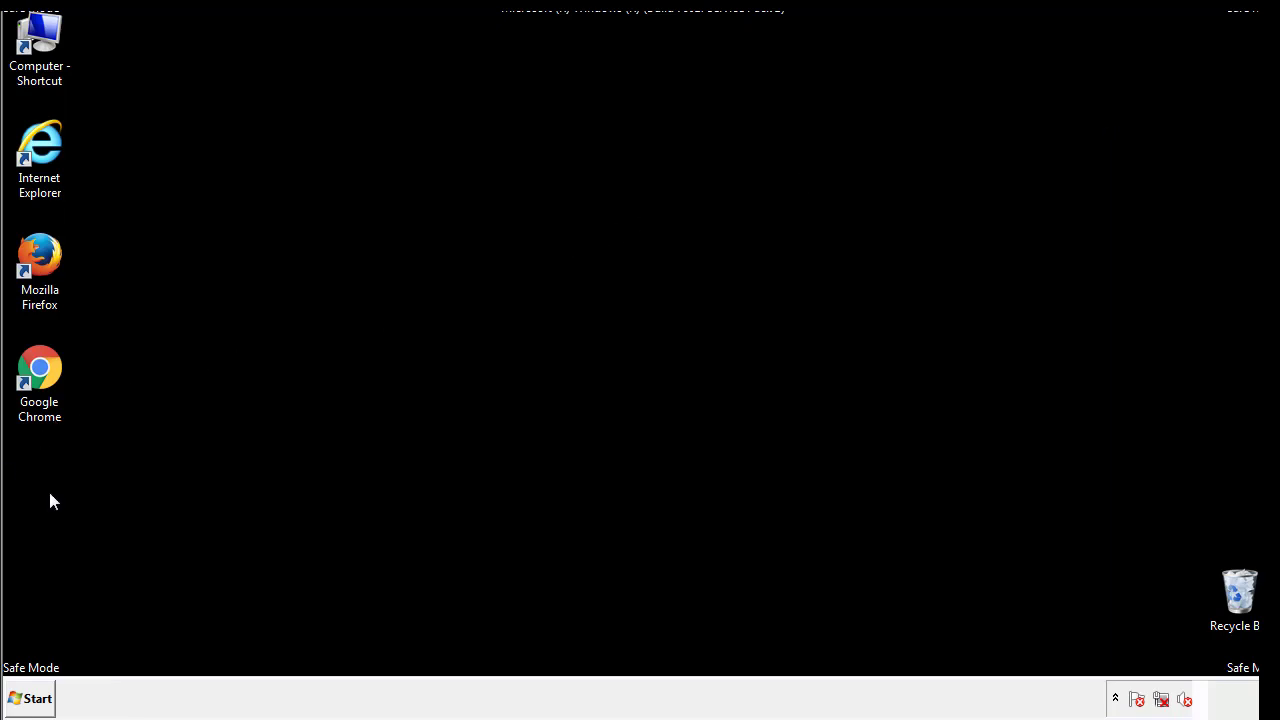
Step: Run msconfig to open the System Configuration utility
left_click(25, 700)
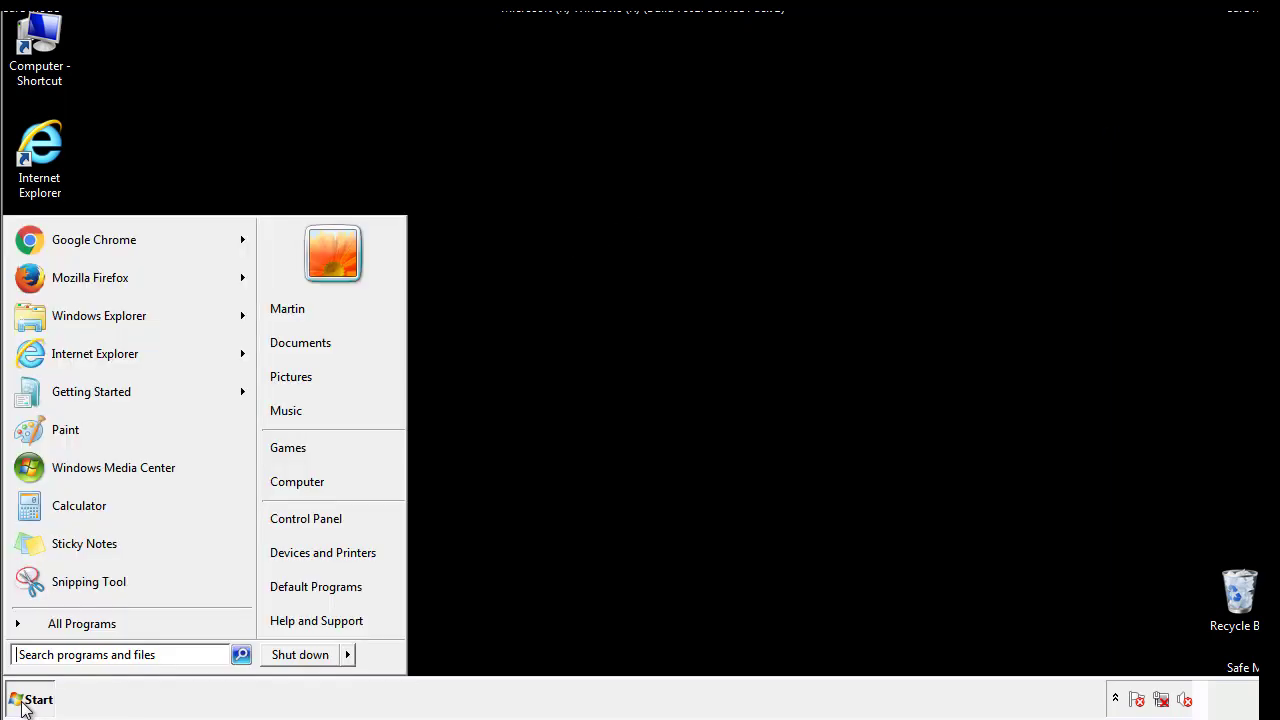
left_click(69, 655)
type("mscon")
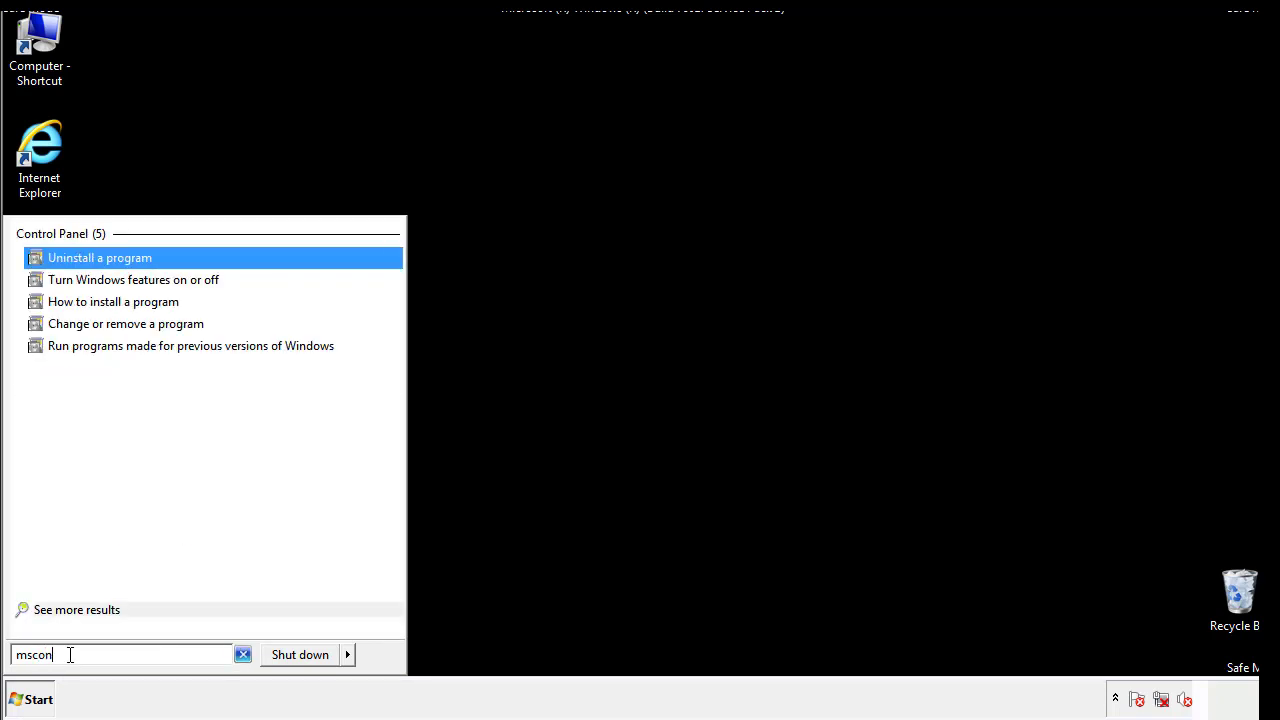
type("fig")
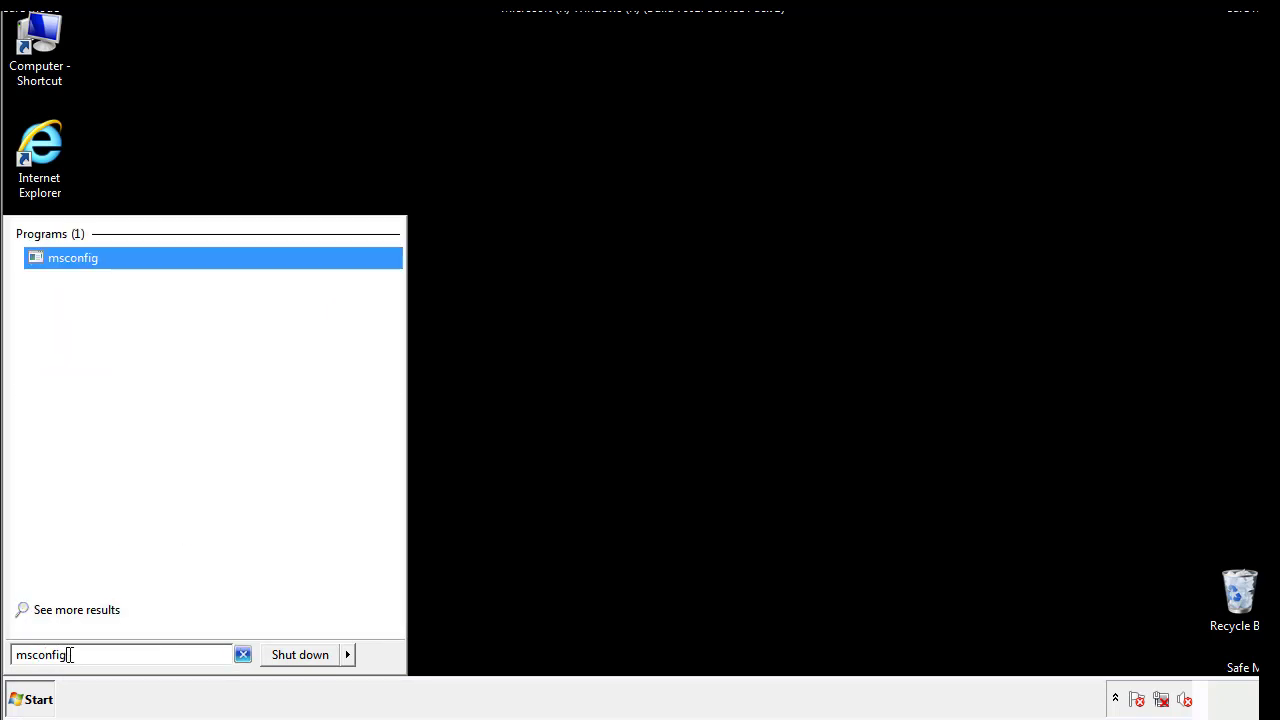
key("Return")
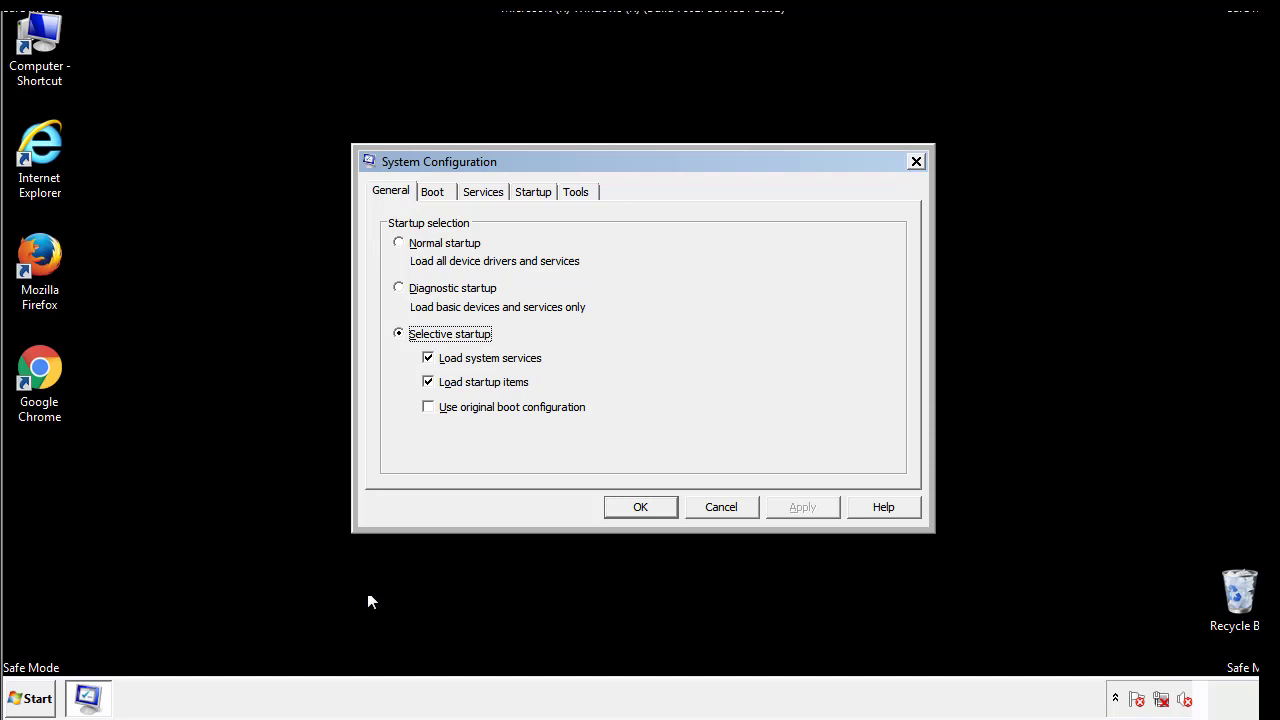
Step: Disable Safe boot for the Windows 7 installation, apply the change and restart the computer
left_click(434, 191)
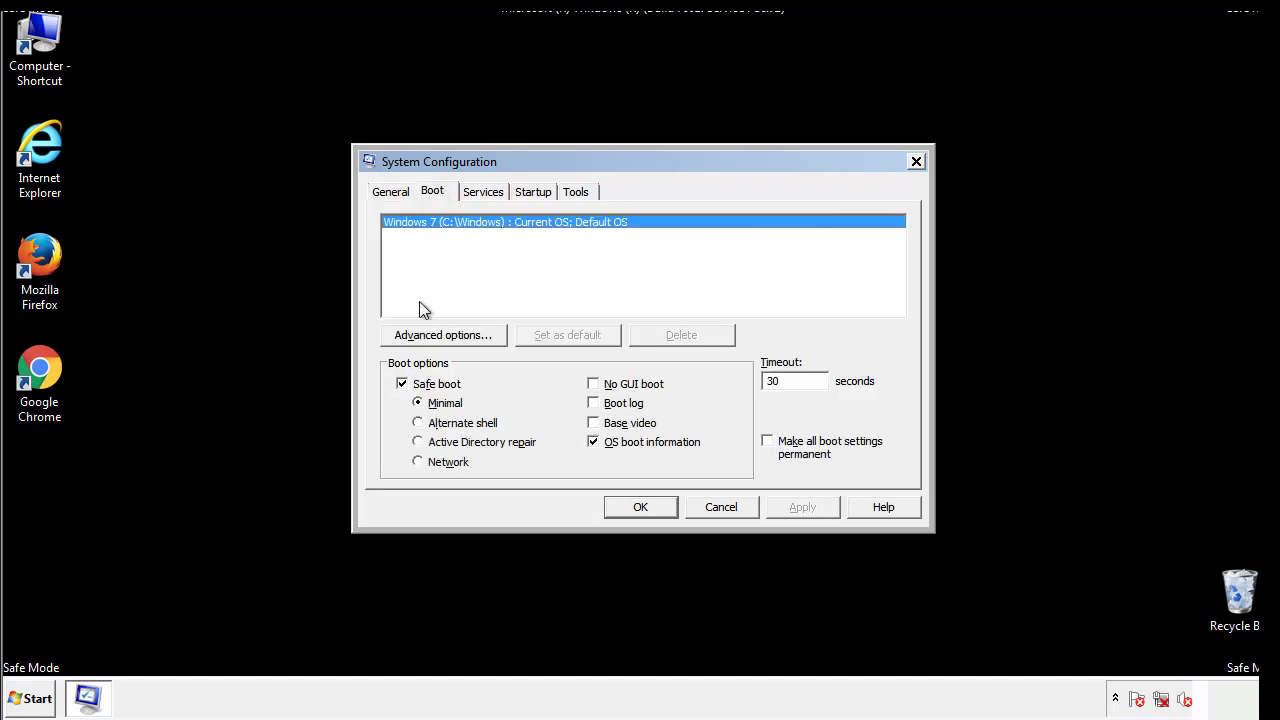
left_click(403, 384)
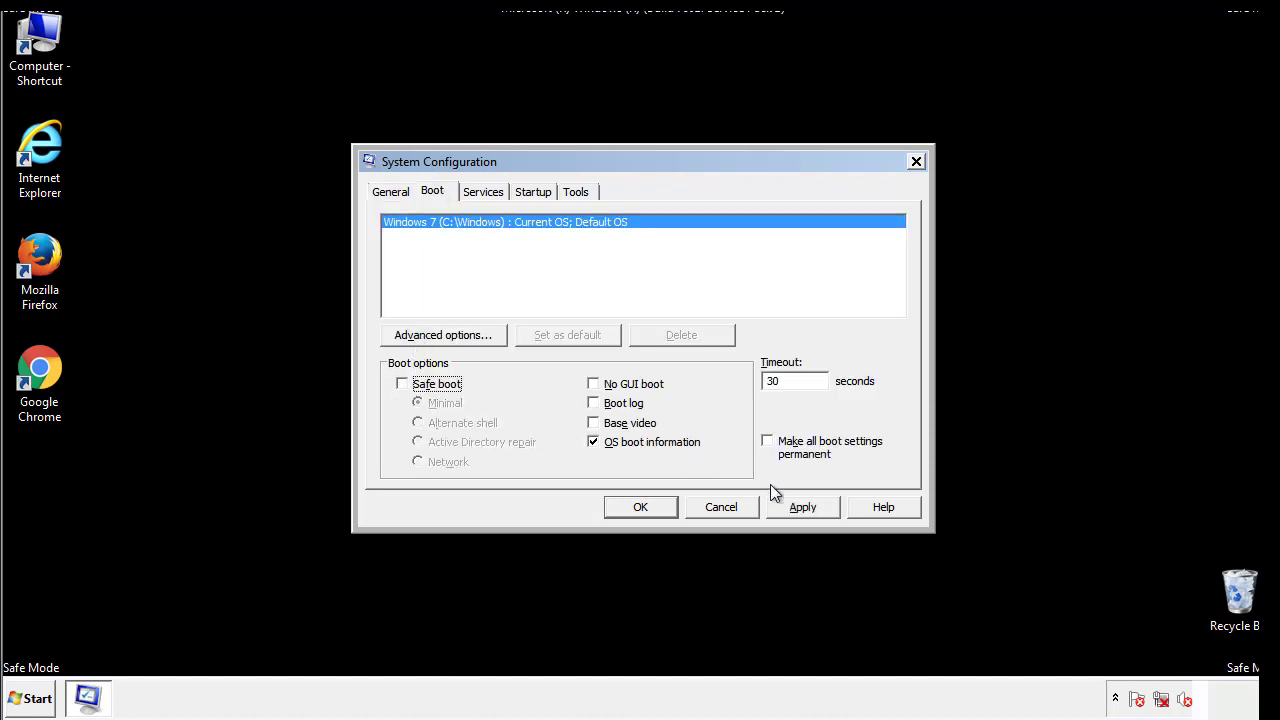
left_click(805, 506)
left_click(637, 506)
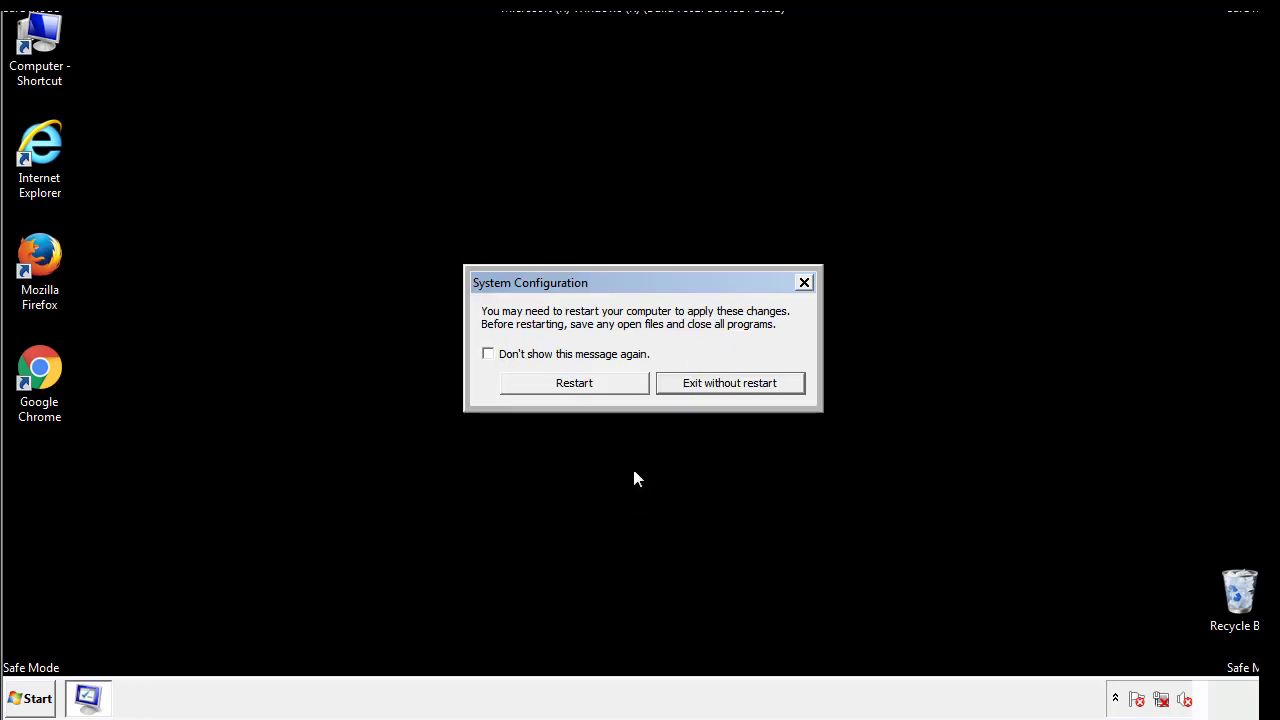
left_click(592, 390)
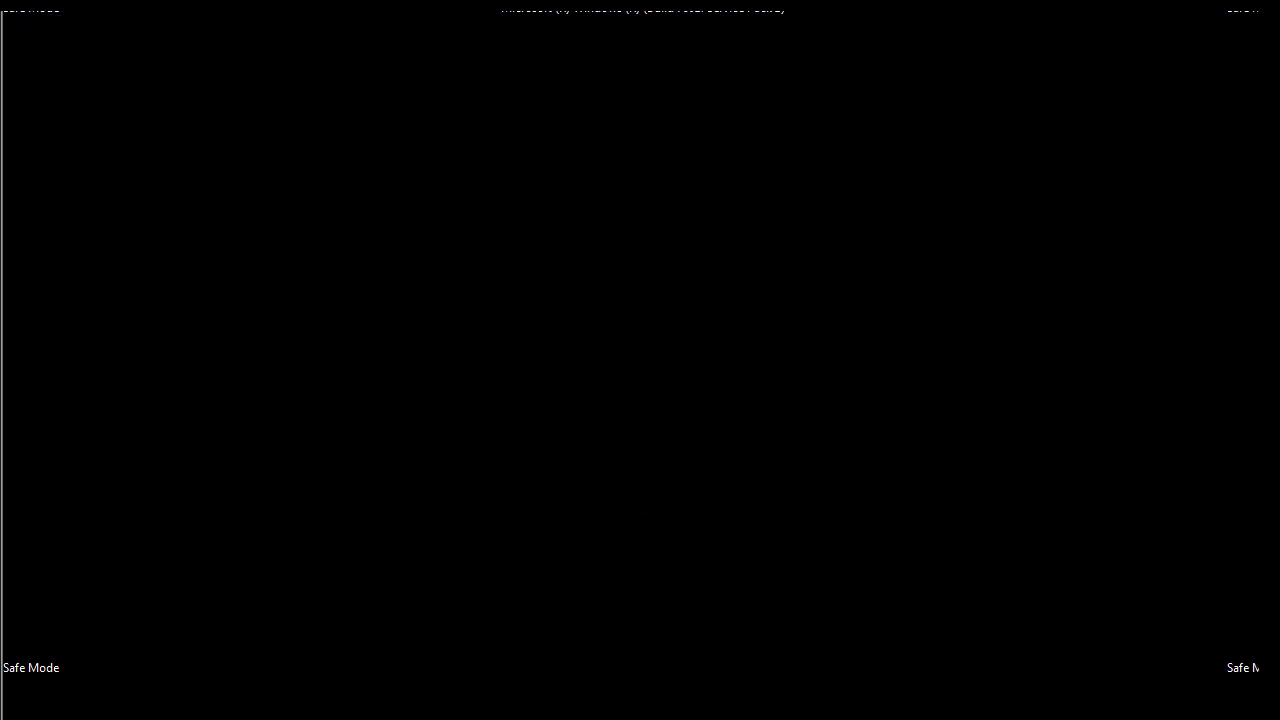